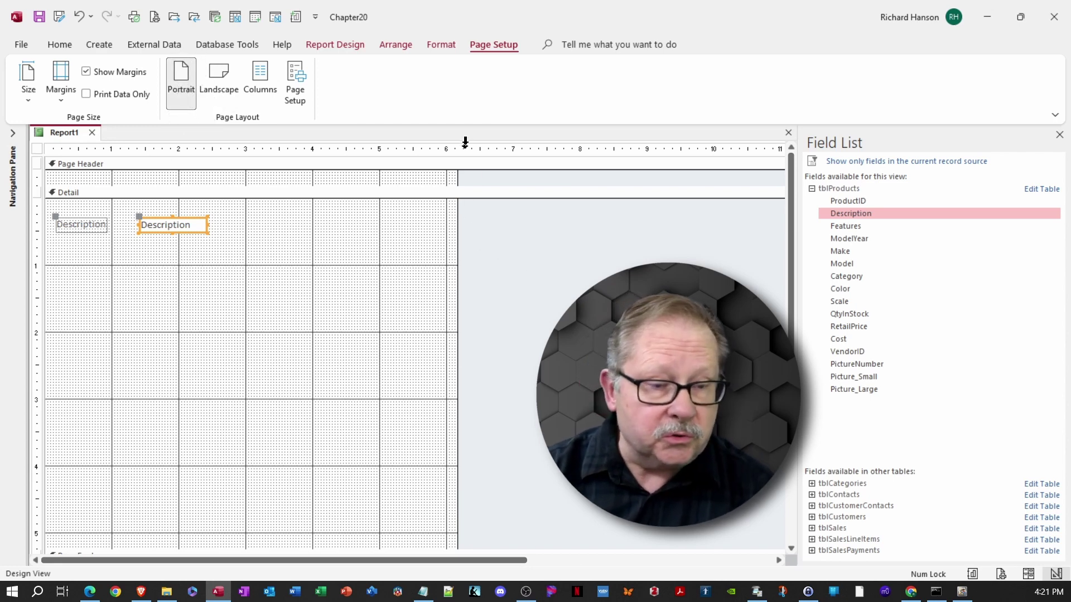
Widen the report's design area to 7.5 inches and check the Width property of the whole report
{"action": "left_click_drag", "start_coordinate": [457, 177], "coordinate": [544, 178]}
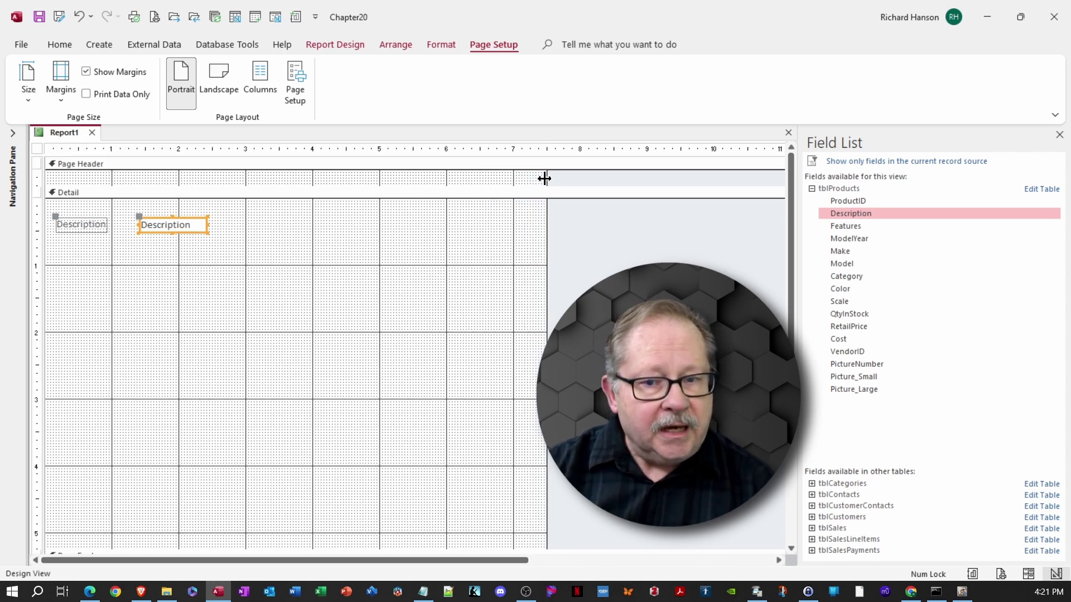
{"action": "left_click", "coordinate": [348, 46]}
{"action": "left_click", "coordinate": [803, 90]}
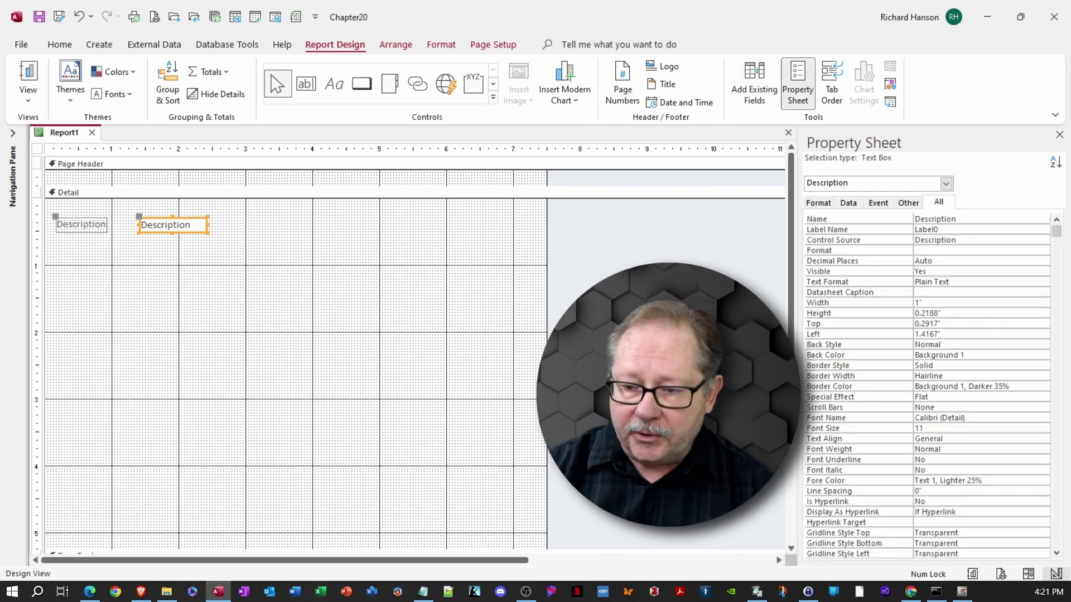
{"action": "key", "text": "ctrl+r"}
{"action": "left_click", "coordinate": [829, 346]}
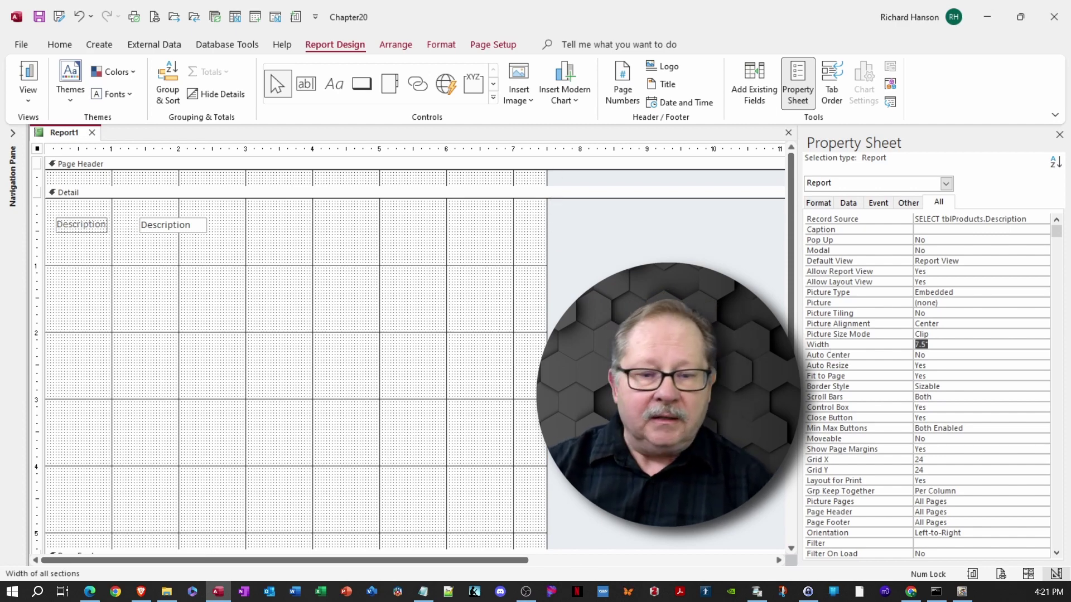
Add the Category, QtyInStock, Cost, RetailPrice, Features and Picture_Small fields to the Detail section, stacked below Description
{"action": "left_click", "coordinate": [754, 89]}
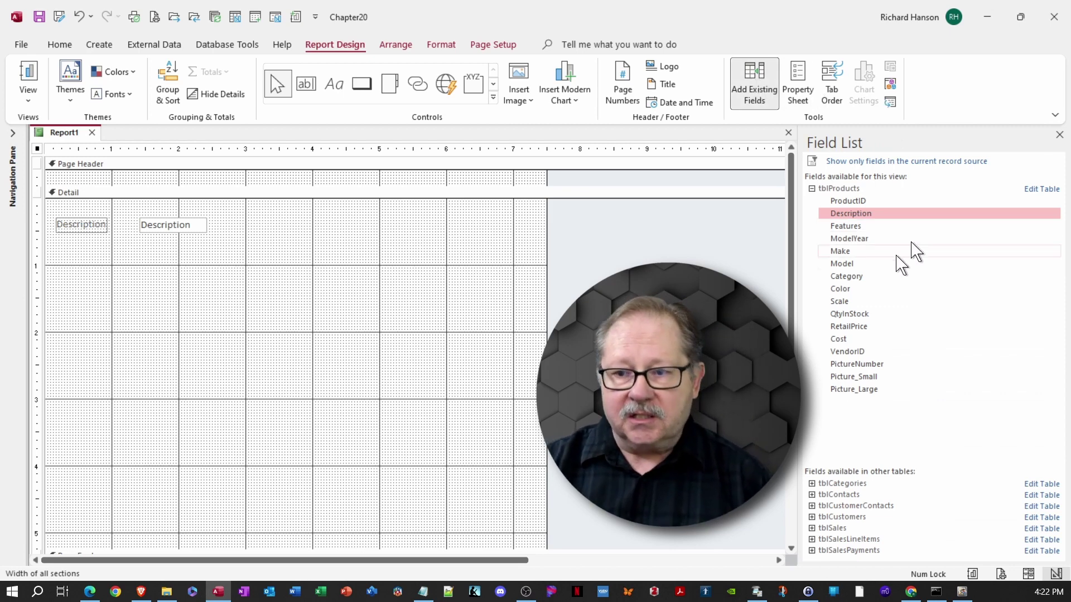
{"action": "double_click", "coordinate": [893, 275]}
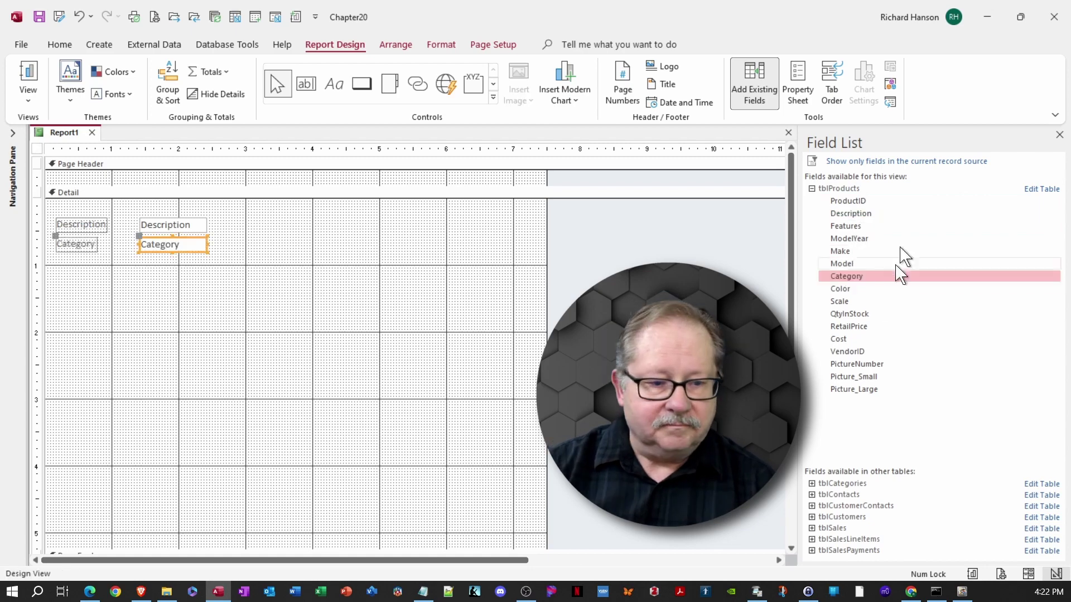
{"action": "left_click_drag", "start_coordinate": [870, 314], "coordinate": [138, 262]}
{"action": "left_click_drag", "start_coordinate": [853, 339], "coordinate": [139, 282]}
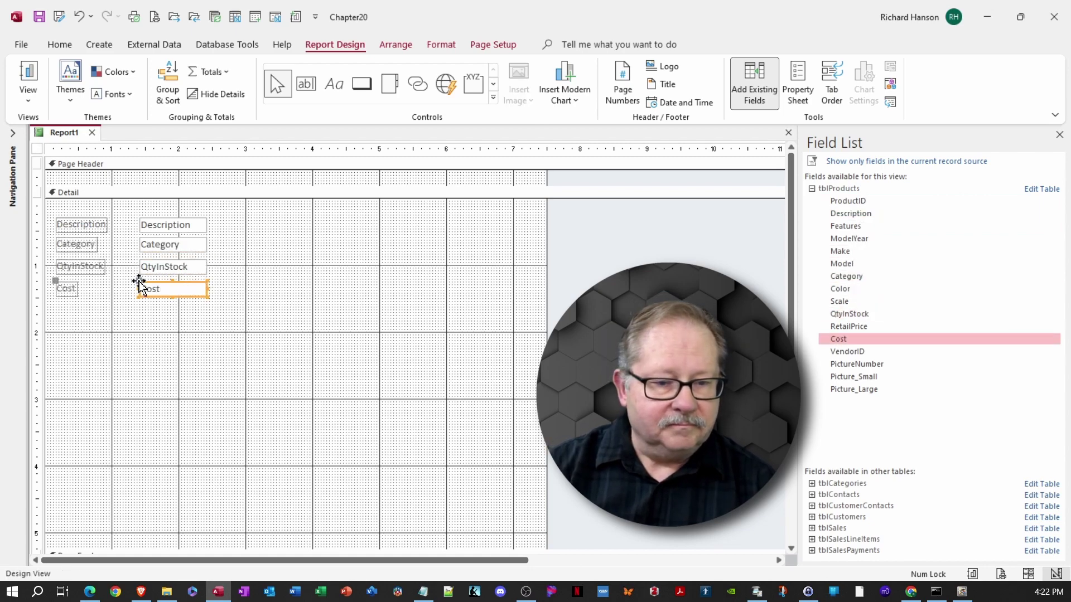
{"action": "left_click_drag", "start_coordinate": [851, 326], "coordinate": [223, 332]}
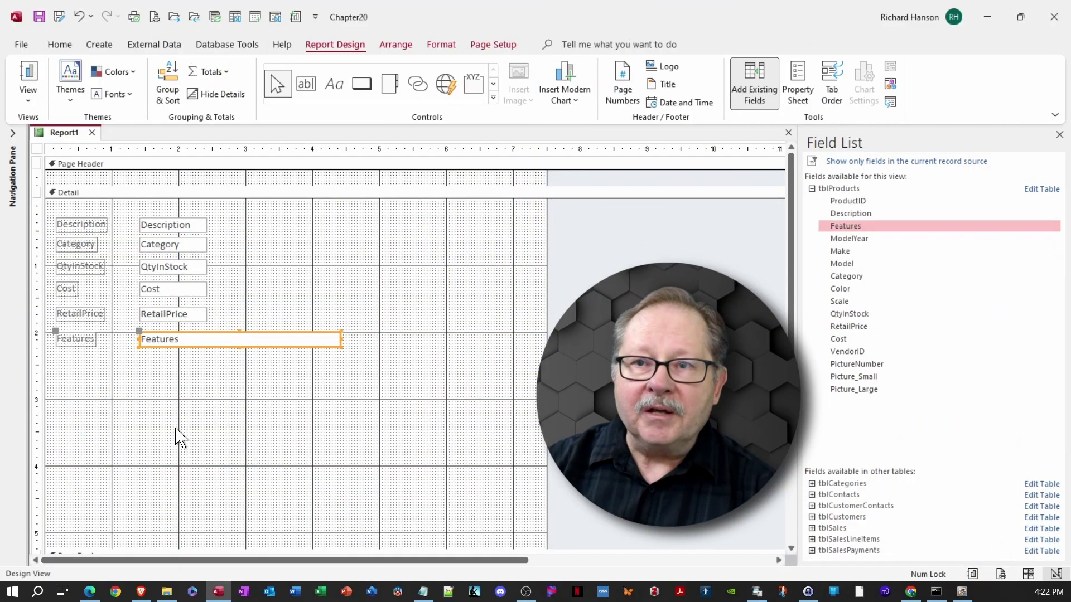
{"action": "left_click_drag", "start_coordinate": [853, 378], "coordinate": [140, 363]}
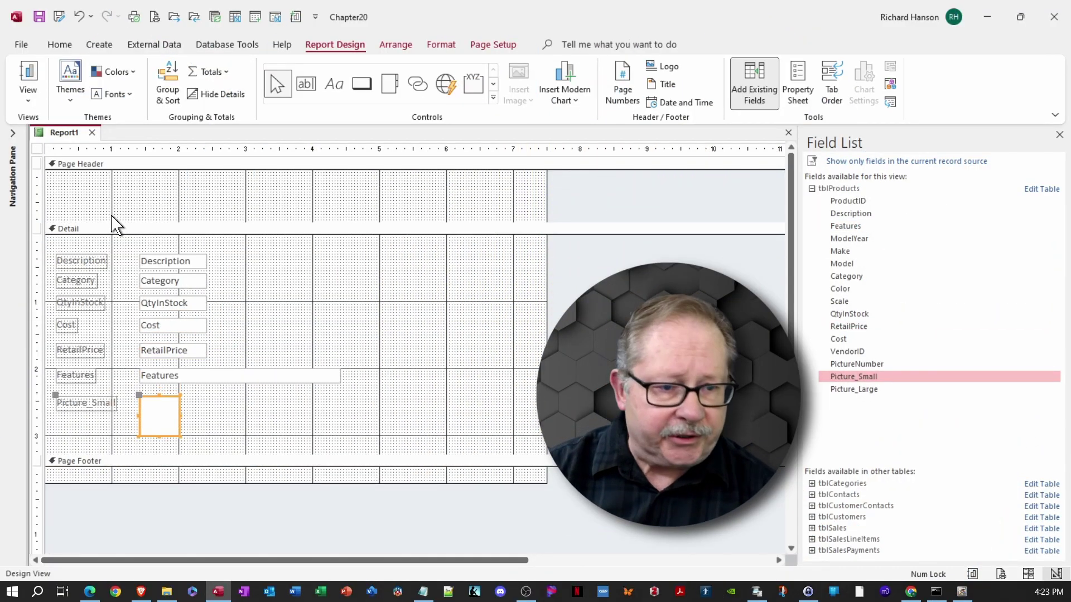
Add the labels "Product Display" and "Collectible Mini Cars" to the Page Header, one beneath the other with matching left edges
{"action": "left_click", "coordinate": [334, 84]}
{"action": "left_click", "coordinate": [76, 183]}
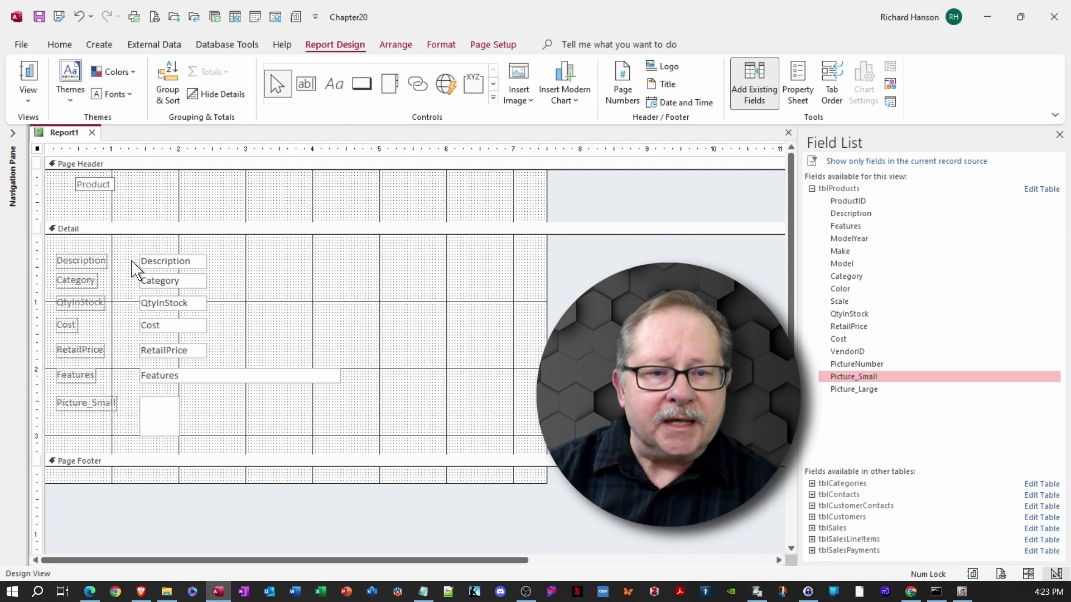
{"action": "left_click", "coordinate": [334, 83]}
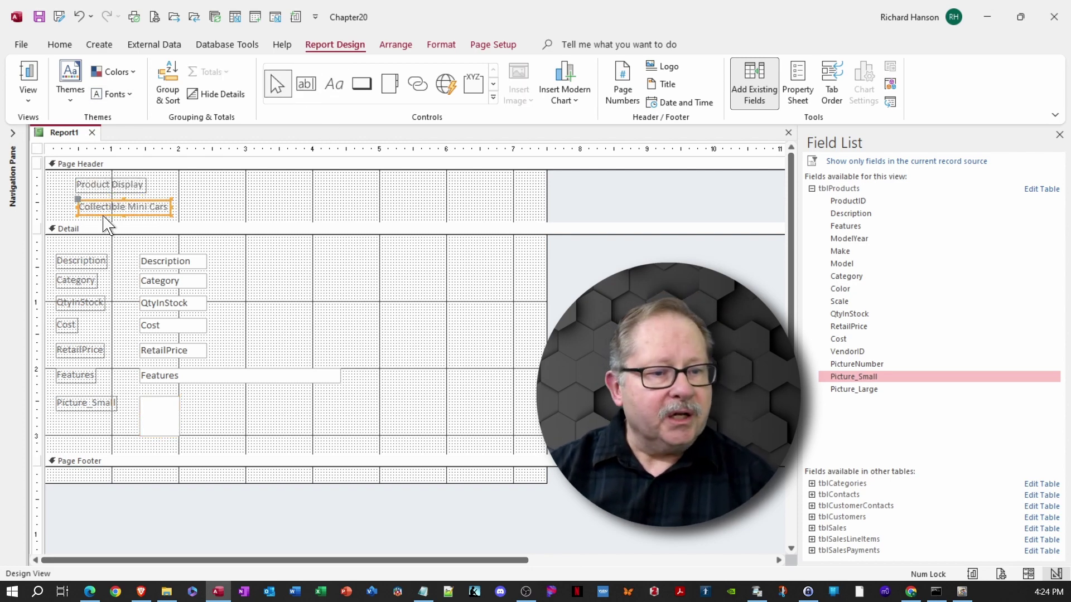
{"action": "key", "text": "F4"}
{"action": "left_click_drag", "start_coordinate": [98, 210], "coordinate": [94, 207]}
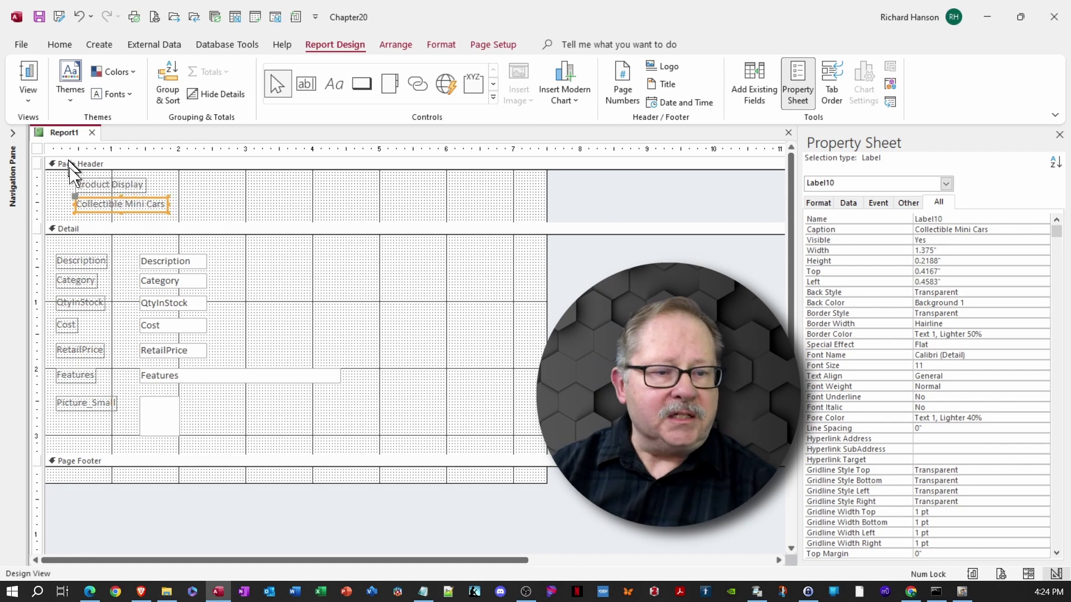
Set the font size of the Product Display label to 18
{"action": "left_click", "coordinate": [111, 185]}
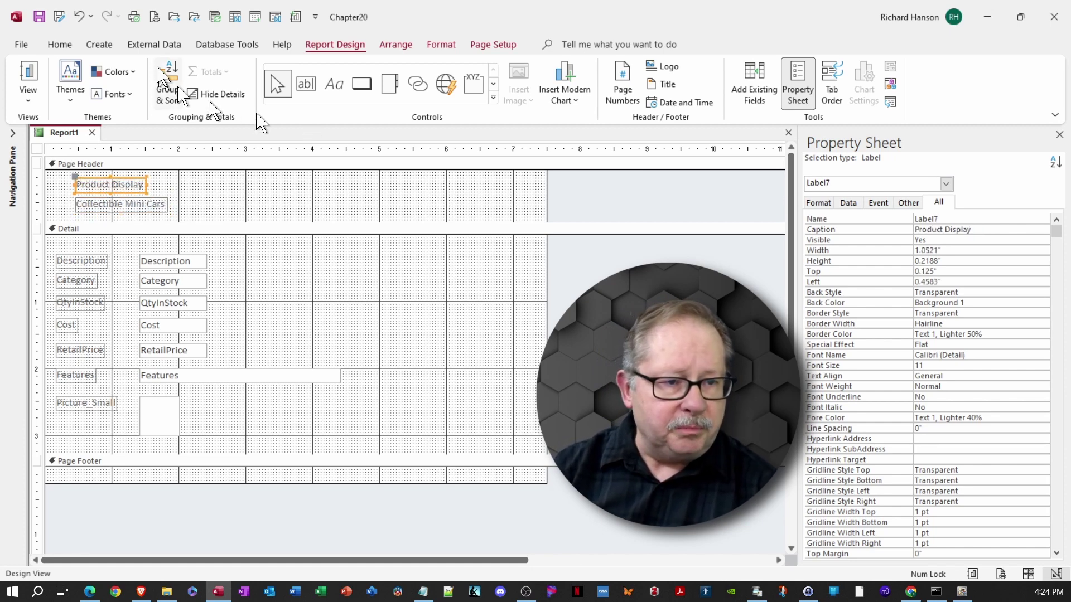
{"action": "left_click", "coordinate": [60, 45]}
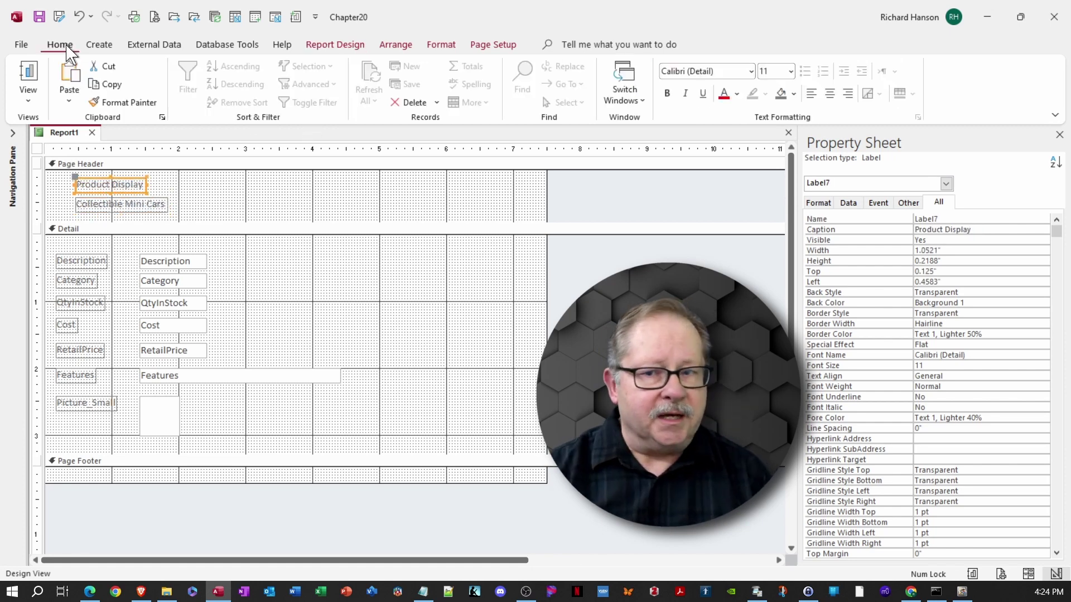
{"action": "left_click", "coordinate": [790, 73]}
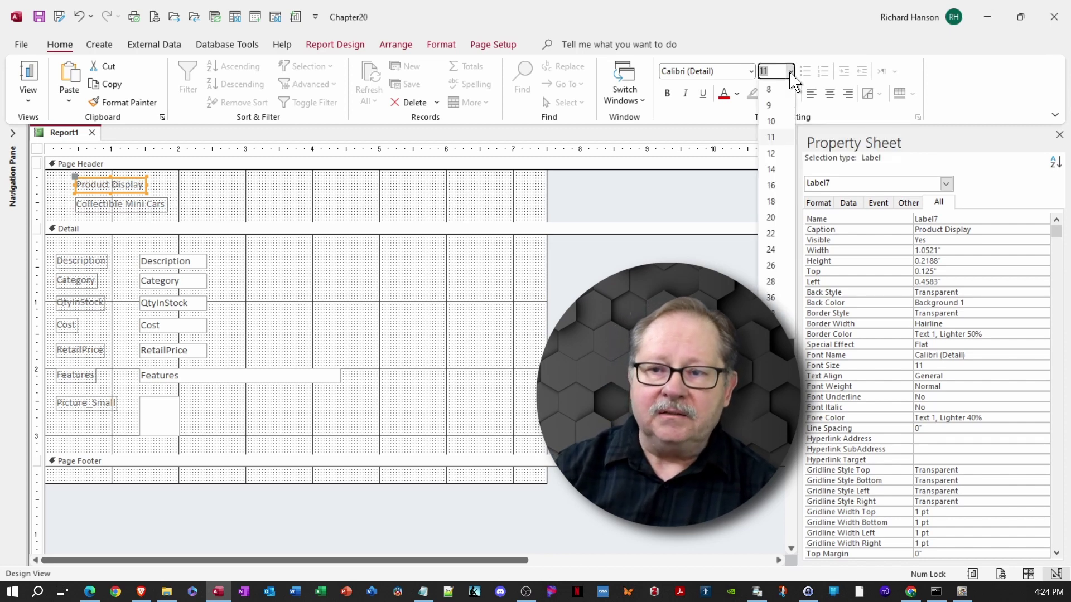
{"action": "left_click", "coordinate": [770, 202]}
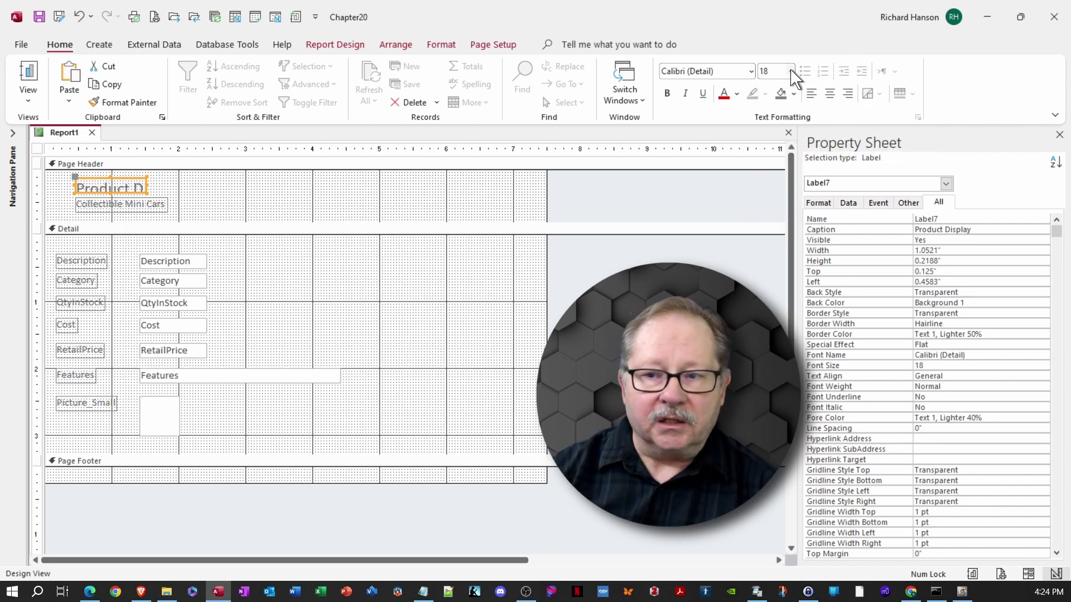
Resize the Product Display label to fit its full enlarged text
{"action": "left_click", "coordinate": [124, 204]}
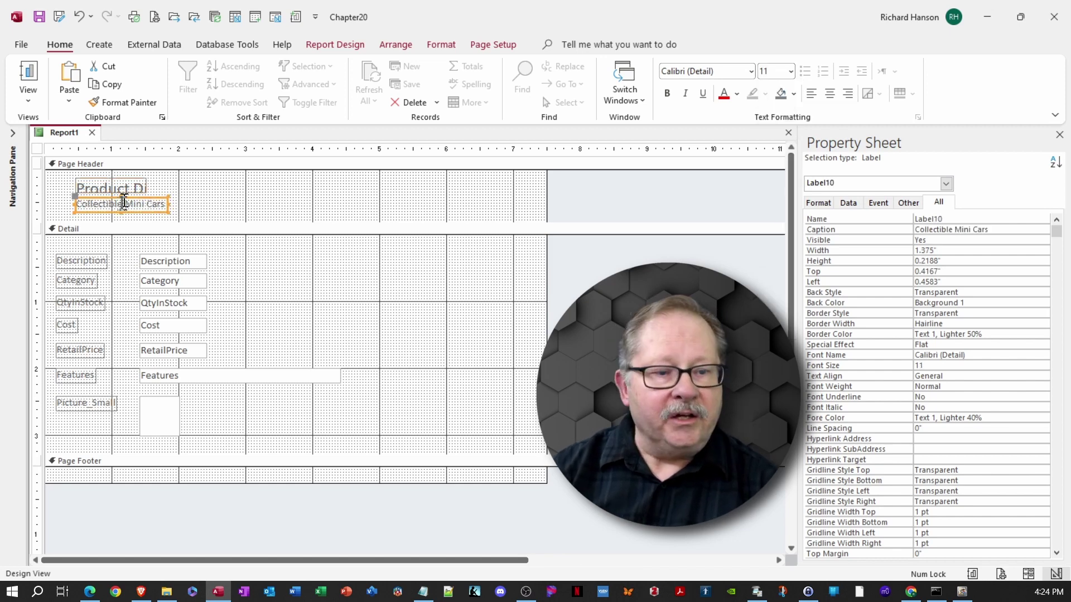
{"action": "left_click", "coordinate": [116, 195]}
{"action": "left_click", "coordinate": [111, 190]}
{"action": "left_click_drag", "start_coordinate": [110, 194], "coordinate": [111, 202]}
{"action": "left_click_drag", "start_coordinate": [146, 188], "coordinate": [226, 190]}
{"action": "double_click", "coordinate": [225, 200]}
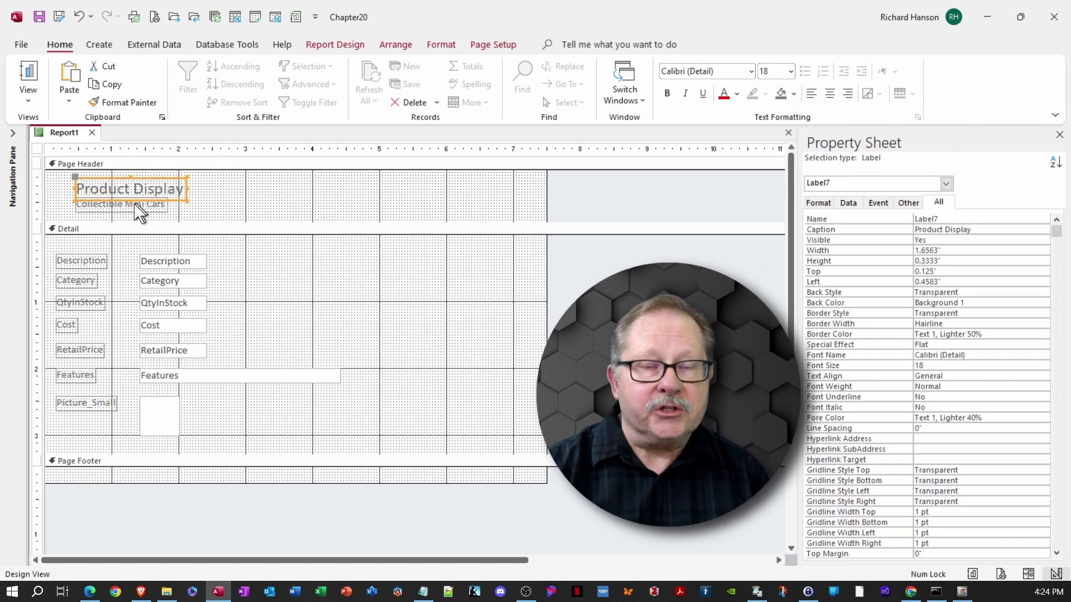
Place the Collectible Mini Cars label just below the Product Display title and slightly shorten the Page Header section
{"action": "left_click", "coordinate": [140, 212]}
{"action": "left_click_drag", "start_coordinate": [148, 222], "coordinate": [149, 230]}
{"action": "left_click", "coordinate": [220, 208]}
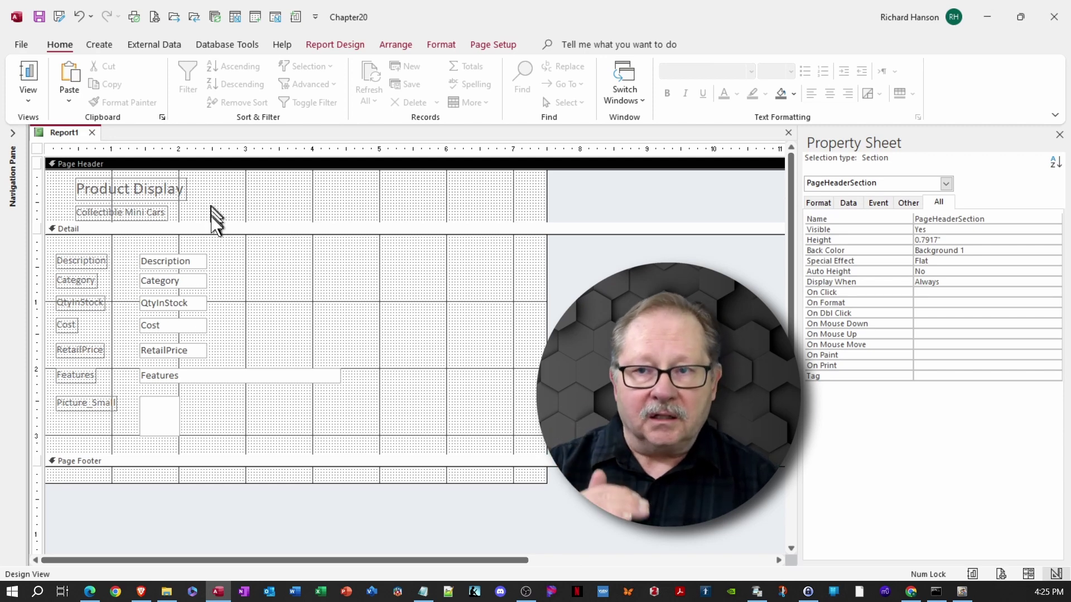
{"action": "left_click_drag", "start_coordinate": [213, 224], "coordinate": [216, 229]}
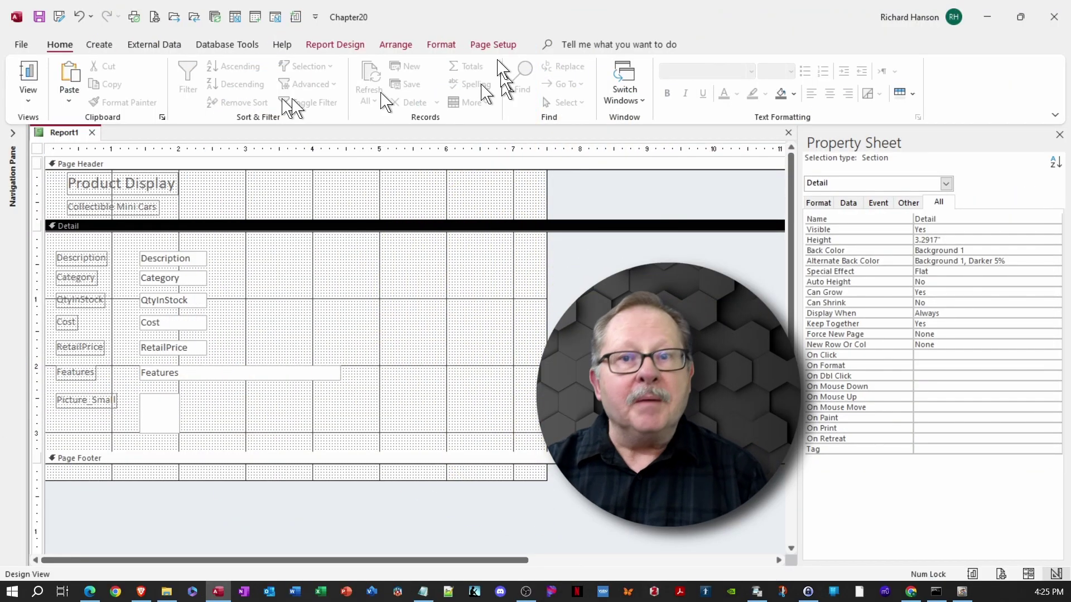
Add a text box to the Page Footer and change its attached label to "Page:"
{"action": "left_click", "coordinate": [340, 44]}
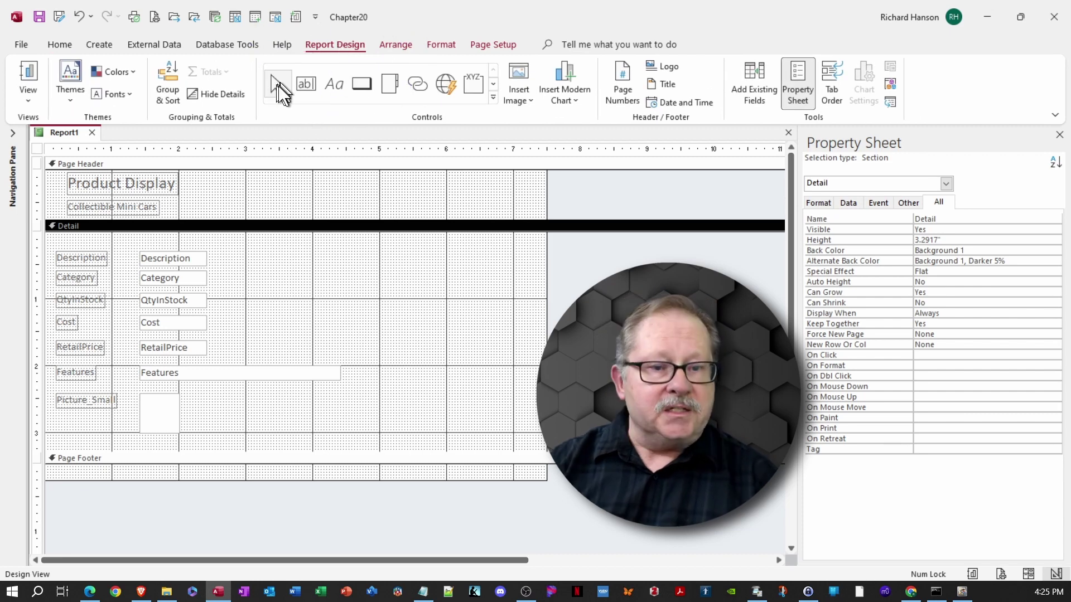
{"action": "left_click", "coordinate": [307, 85]}
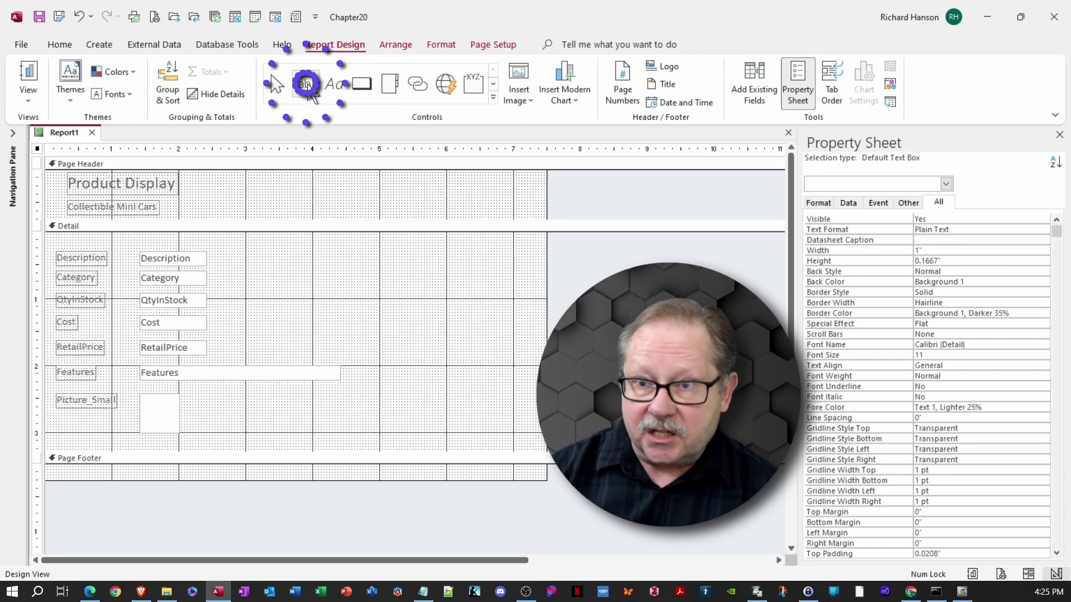
{"action": "left_click", "coordinate": [442, 472]}
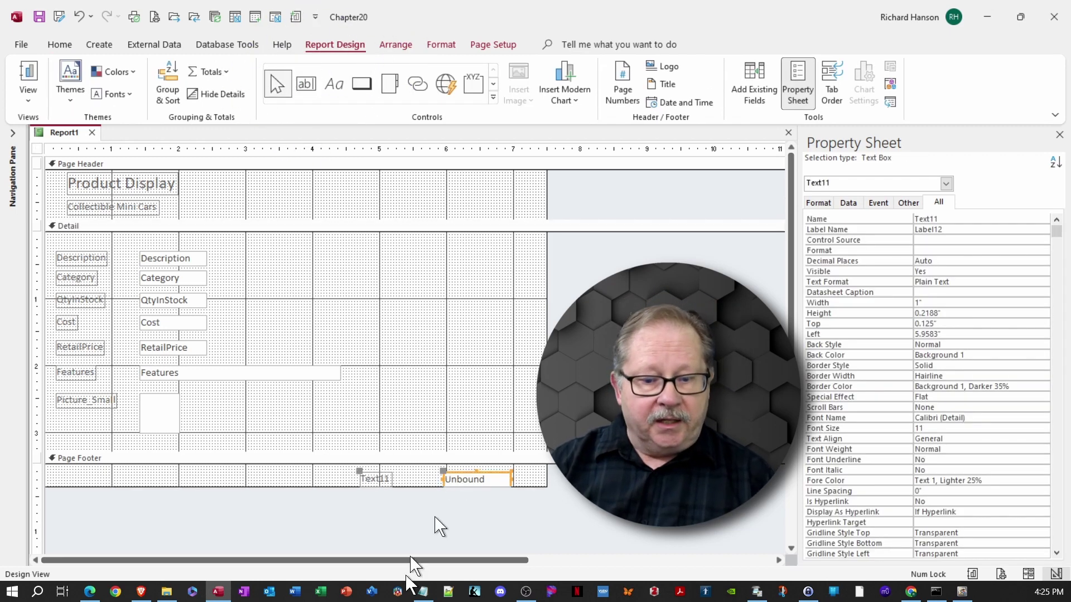
{"action": "left_click", "coordinate": [387, 478]}
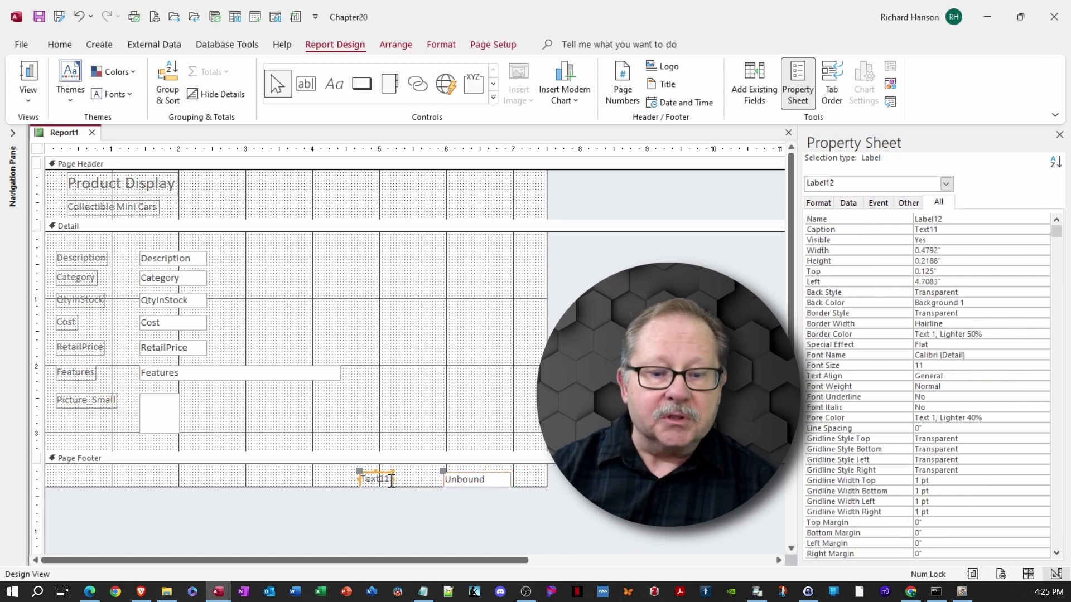
{"action": "double_click", "coordinate": [389, 479]}
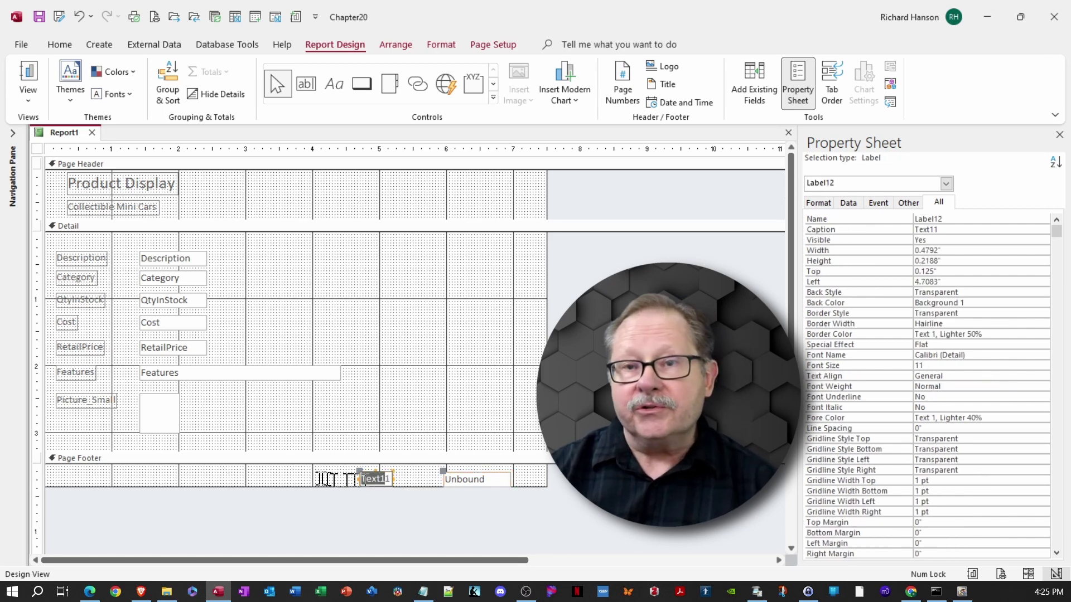
{"action": "type", "text": "Page:"}
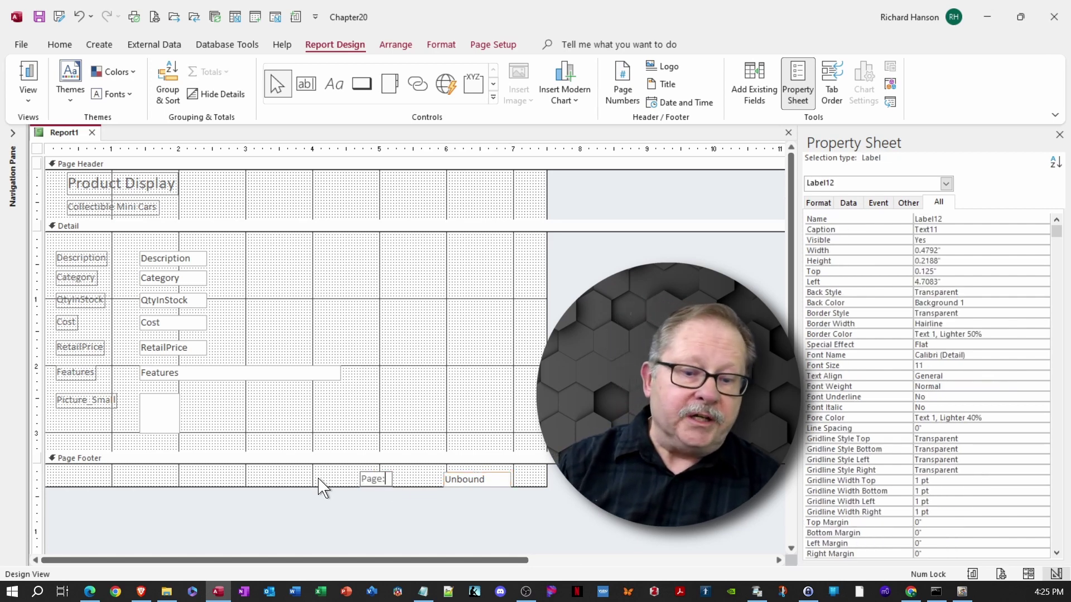
Set the Page Footer text box's expression to =Page so that it shows the page number
{"action": "left_click", "coordinate": [459, 479]}
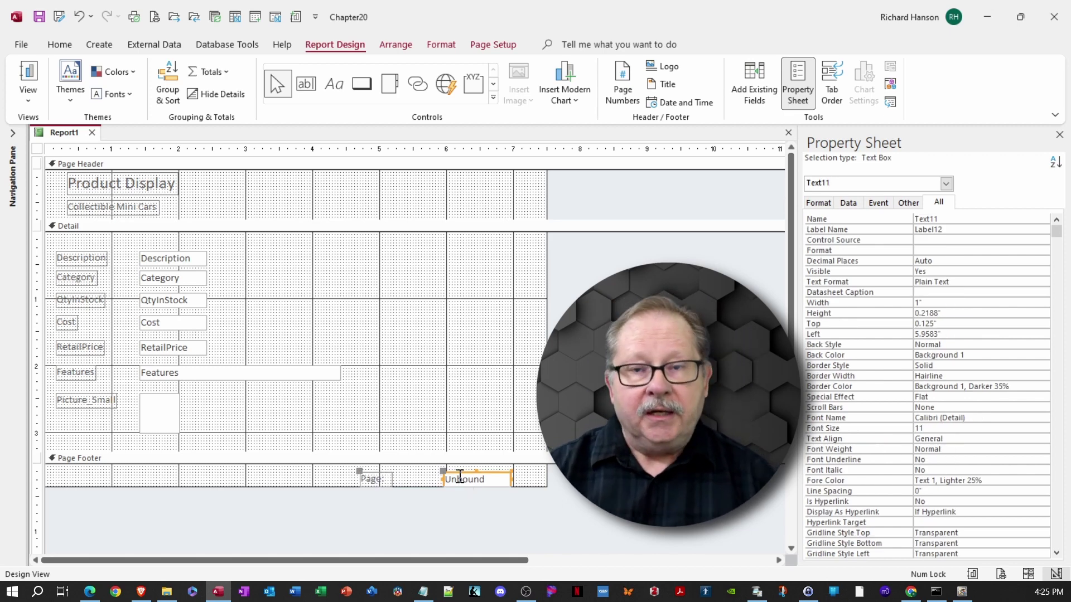
{"action": "left_click", "coordinate": [460, 477]}
{"action": "type", "text": "P"}
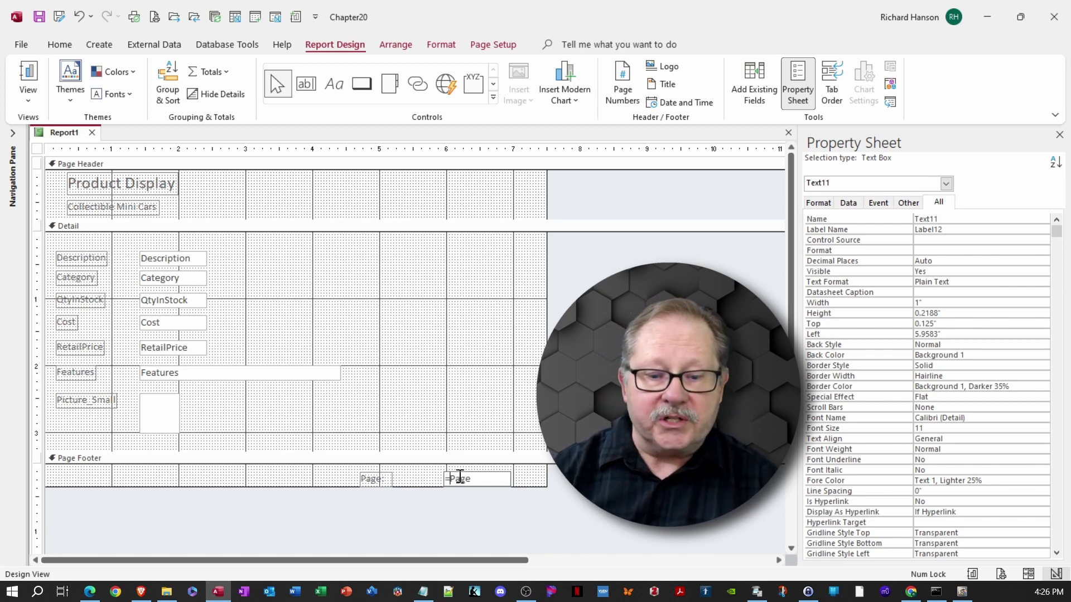
{"action": "type", "text": "age"}
{"action": "key", "text": "Return"}
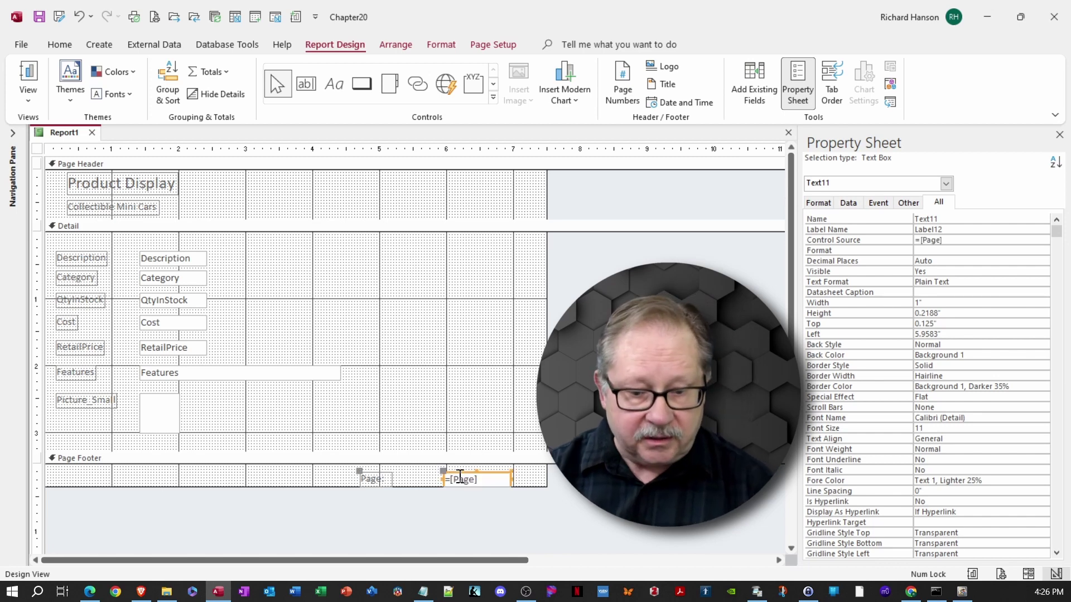
Move the page number text box to the right end of the Page Footer and place the "Page:" label directly beside it
{"action": "left_click_drag", "start_coordinate": [485, 477], "coordinate": [515, 471]}
{"action": "left_click", "coordinate": [399, 477]}
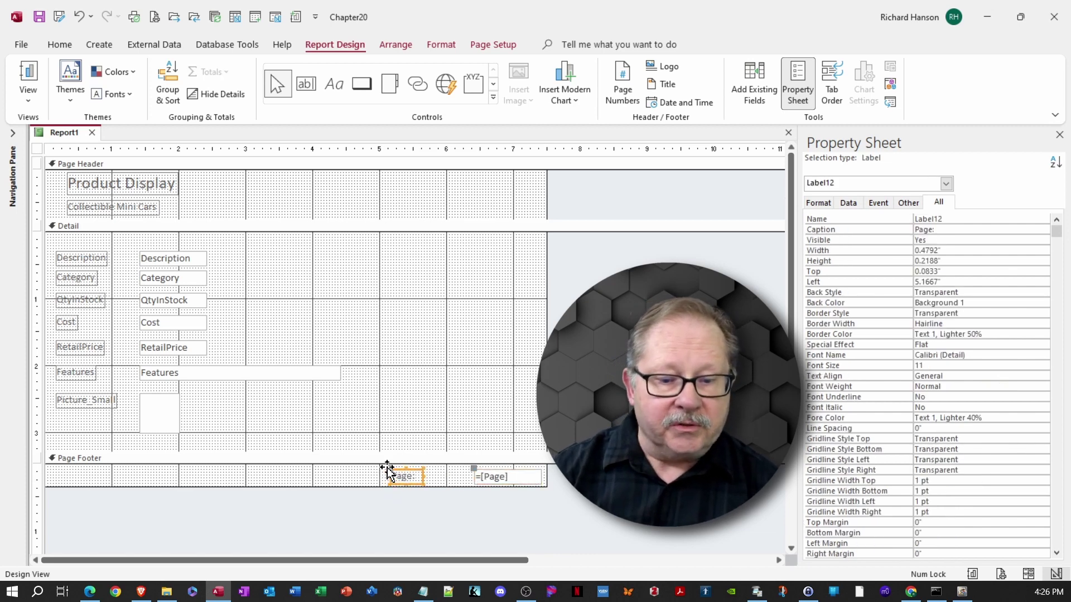
{"action": "left_click_drag", "start_coordinate": [388, 471], "coordinate": [435, 470]}
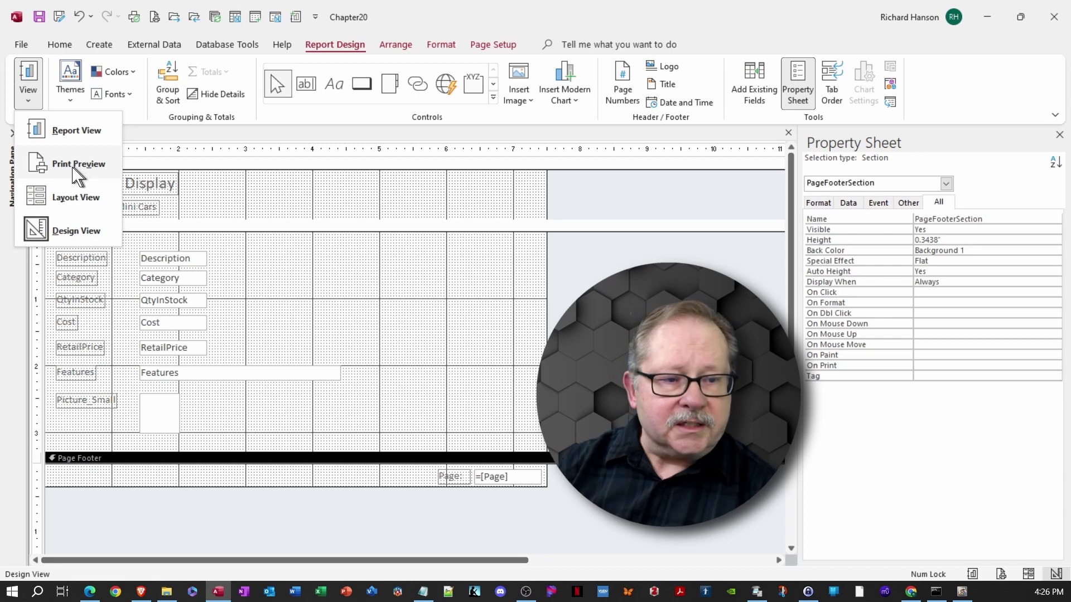
Examine the report layout in Print Preview, then return to the design
{"action": "left_click", "coordinate": [75, 170]}
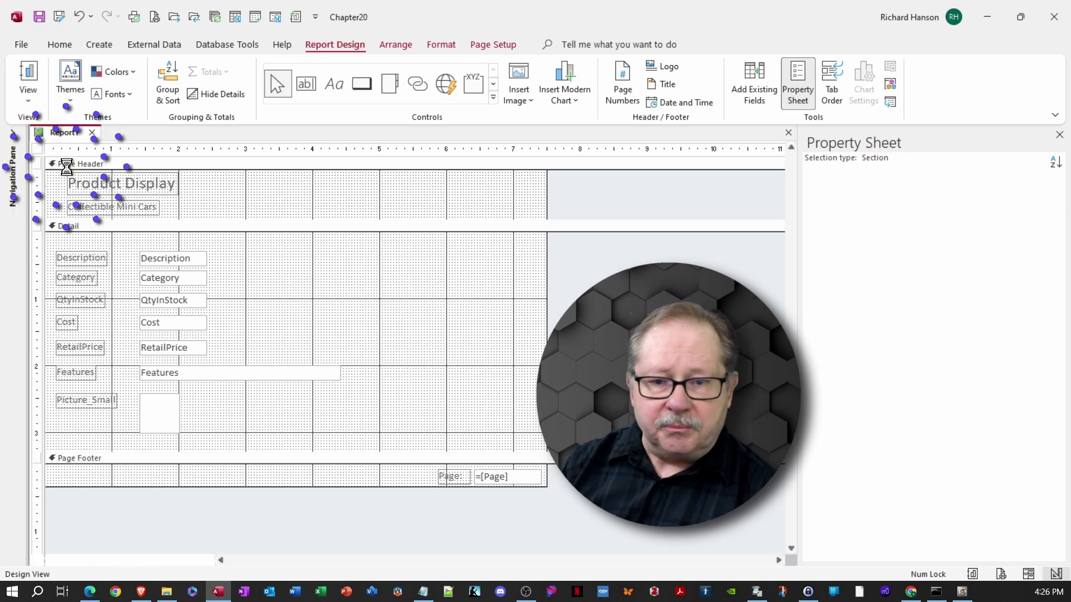
{"action": "scroll", "coordinate": [335, 346], "scroll_direction": "down", "scroll_amount": 1}
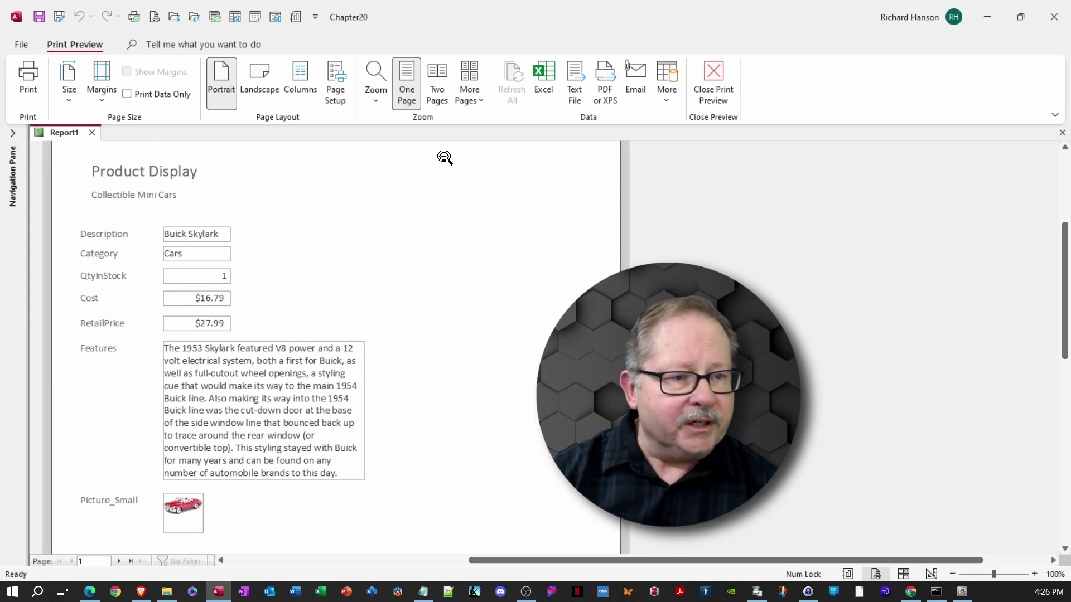
{"action": "left_click", "coordinate": [717, 84]}
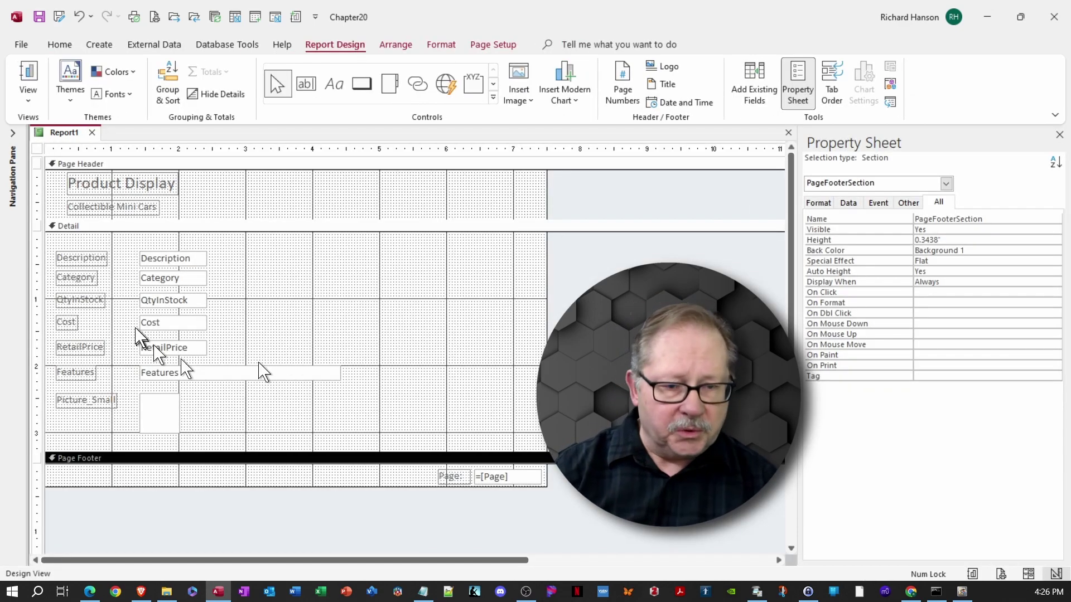
Delete the Description label from the Detail section, keeping its text box
{"action": "left_click", "coordinate": [78, 257]}
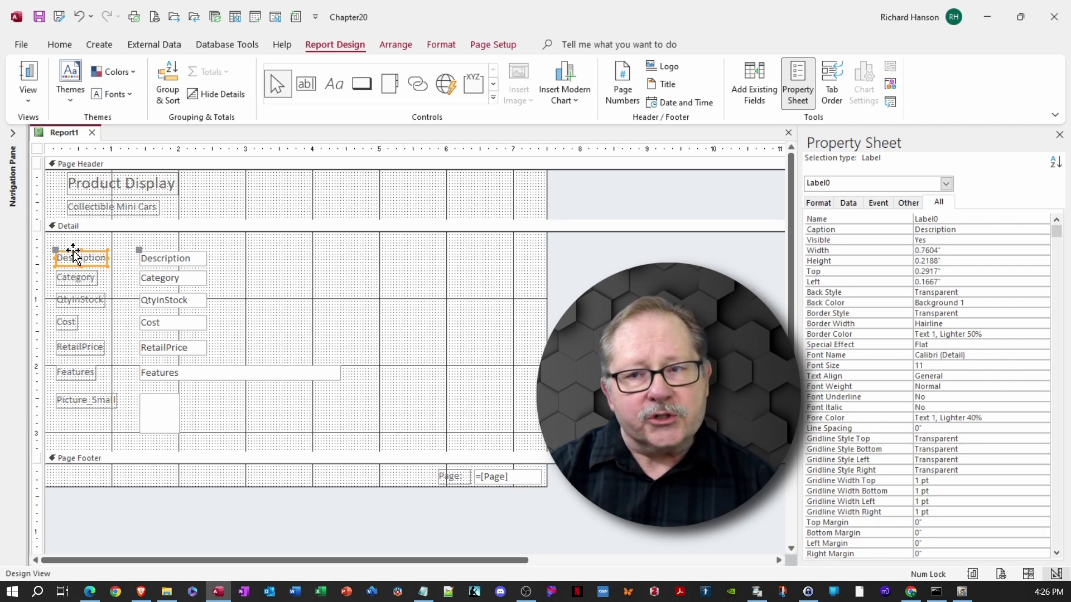
{"action": "key", "text": "Delete"}
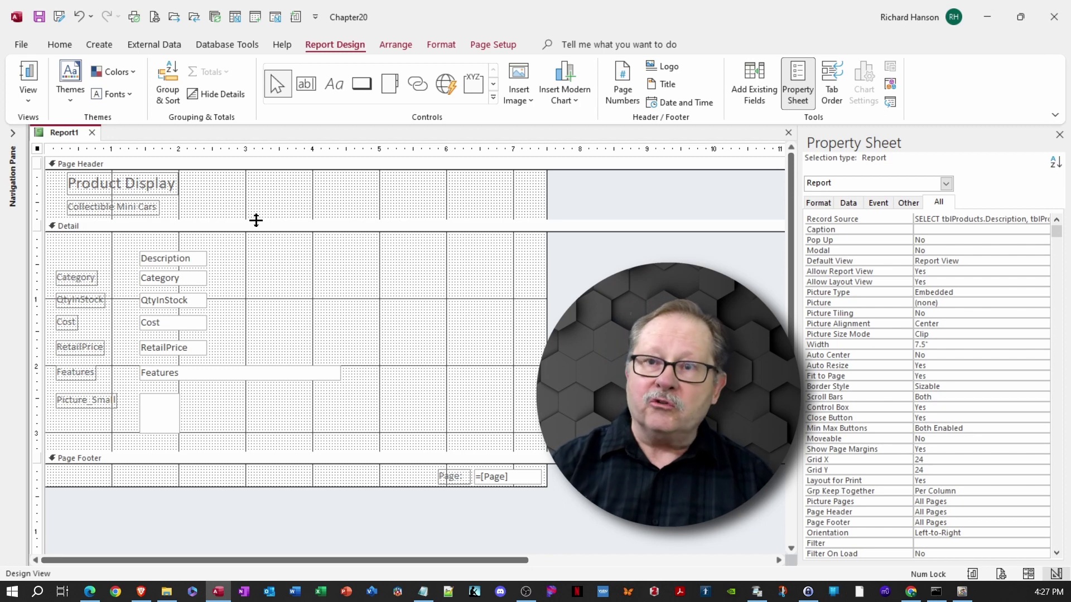
Place the Description label in a taller Page Header beneath the subtitle and align its text box under it in the Detail section
{"action": "left_click_drag", "start_coordinate": [256, 220], "coordinate": [256, 245]}
{"action": "right_click", "coordinate": [144, 234]}
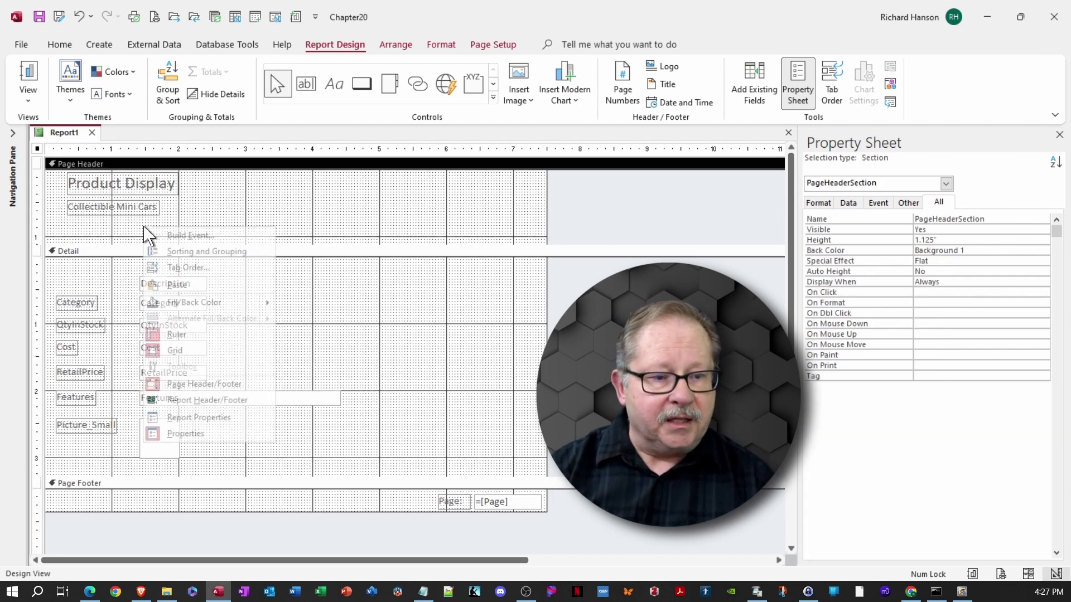
{"action": "left_click", "coordinate": [178, 284]}
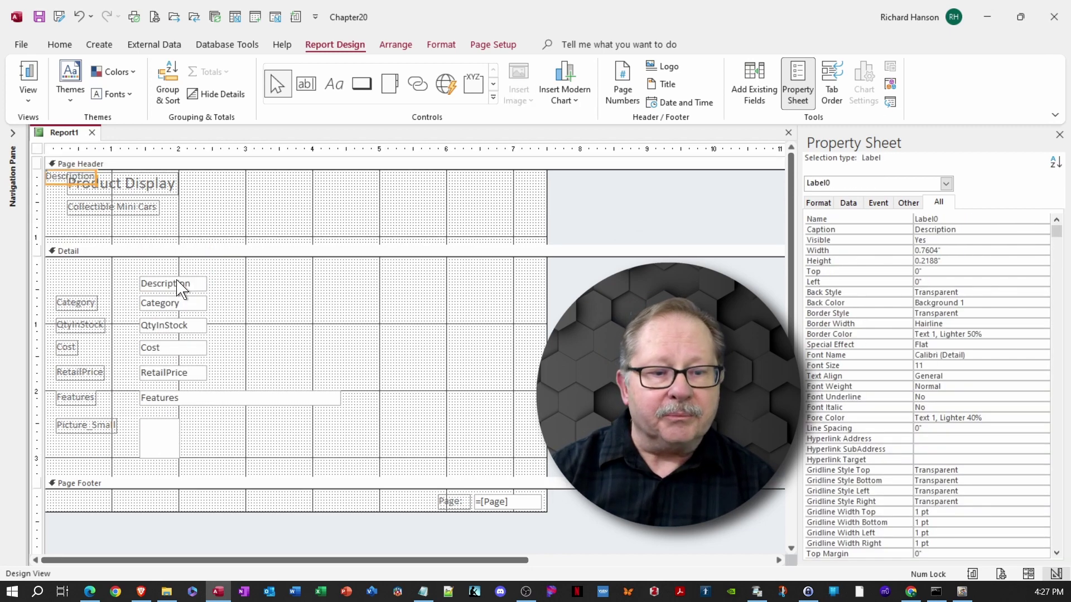
{"action": "left_click_drag", "start_coordinate": [56, 182], "coordinate": [78, 237]}
{"action": "left_click", "coordinate": [169, 282]}
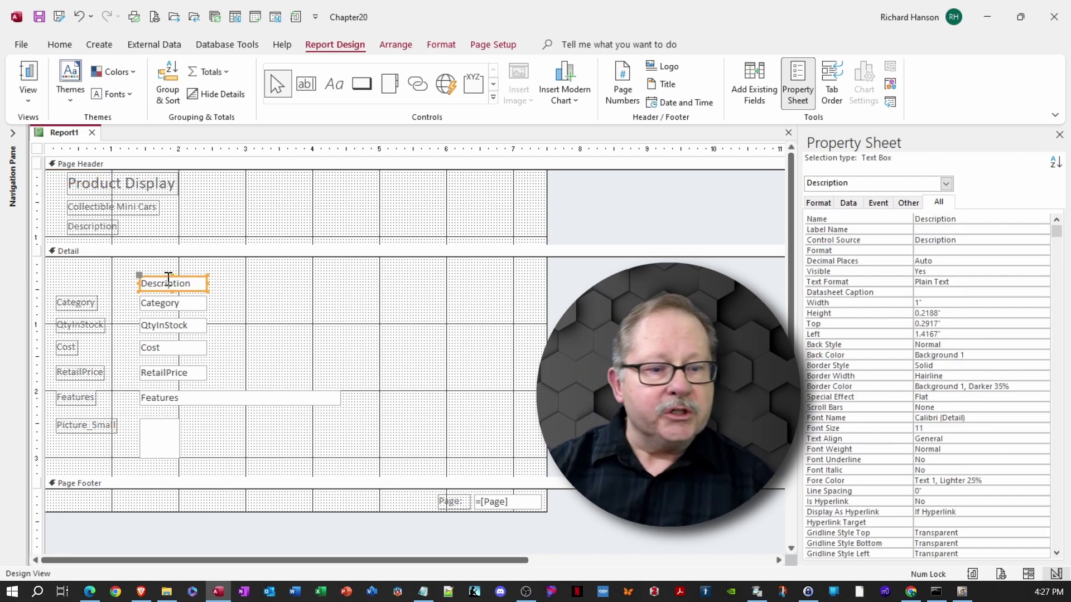
{"action": "left_click_drag", "start_coordinate": [168, 278], "coordinate": [105, 237]}
Move the QtyInStock label from the Detail section into the Page Header, directly beside the Description label
{"action": "left_click", "coordinate": [84, 317]}
{"action": "key", "text": "ctrl+x"}
{"action": "right_click", "coordinate": [263, 204]}
{"action": "left_click", "coordinate": [297, 261]}
{"action": "left_click_drag", "start_coordinate": [60, 180], "coordinate": [152, 232]}
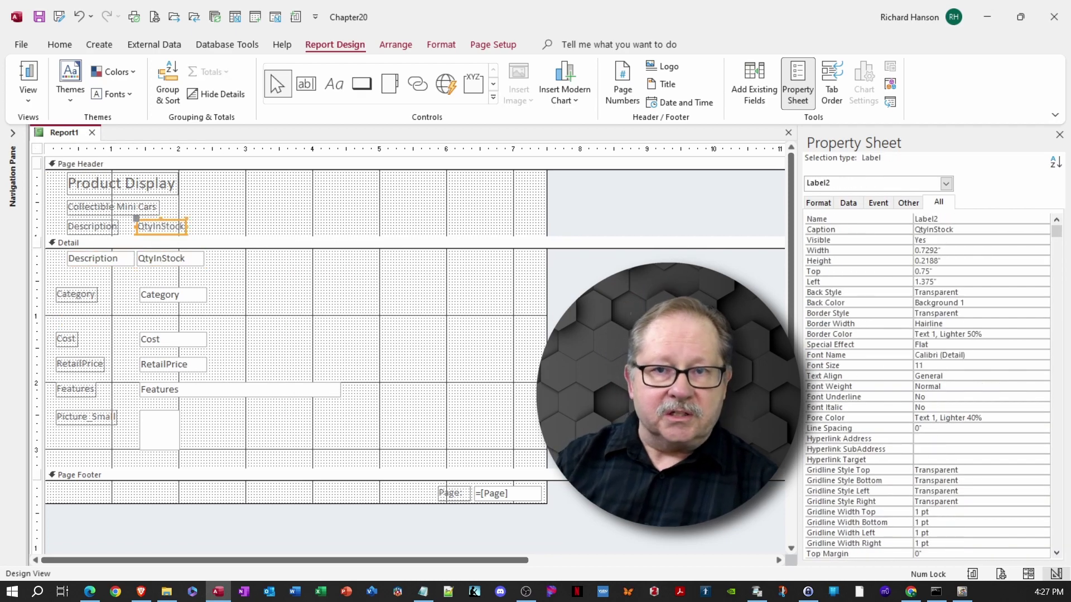
Recaption the QtyInStock heading as Qty In Stock, and lay out Retail Price and Cost as further columns of headings and text boxes
{"action": "left_click", "coordinate": [179, 267]}
{"action": "left_click", "coordinate": [131, 227]}
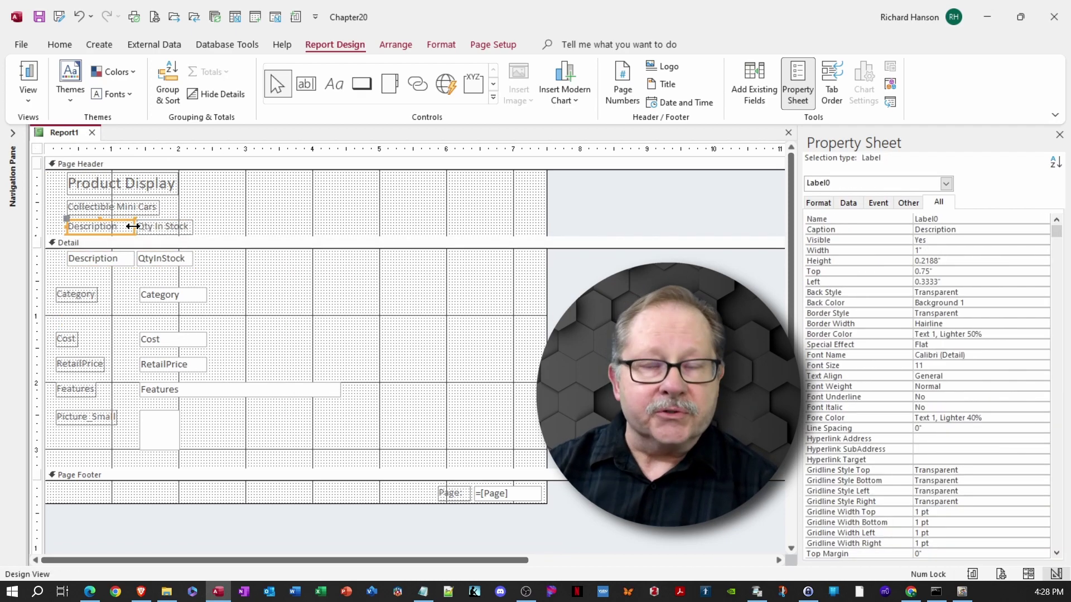
{"action": "left_click", "coordinate": [84, 366]}
Move the Category label and text box up beneath the Description row, aligned to its columns, and widen the label to 1"
{"action": "left_click", "coordinate": [71, 301]}
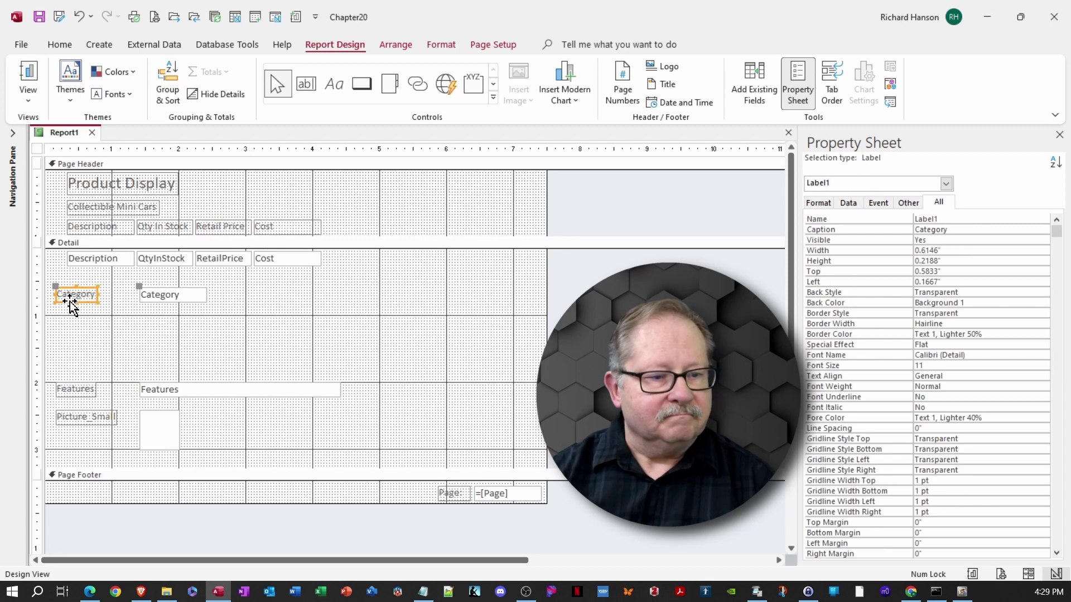
{"action": "left_click_drag", "start_coordinate": [70, 302], "coordinate": [80, 287]}
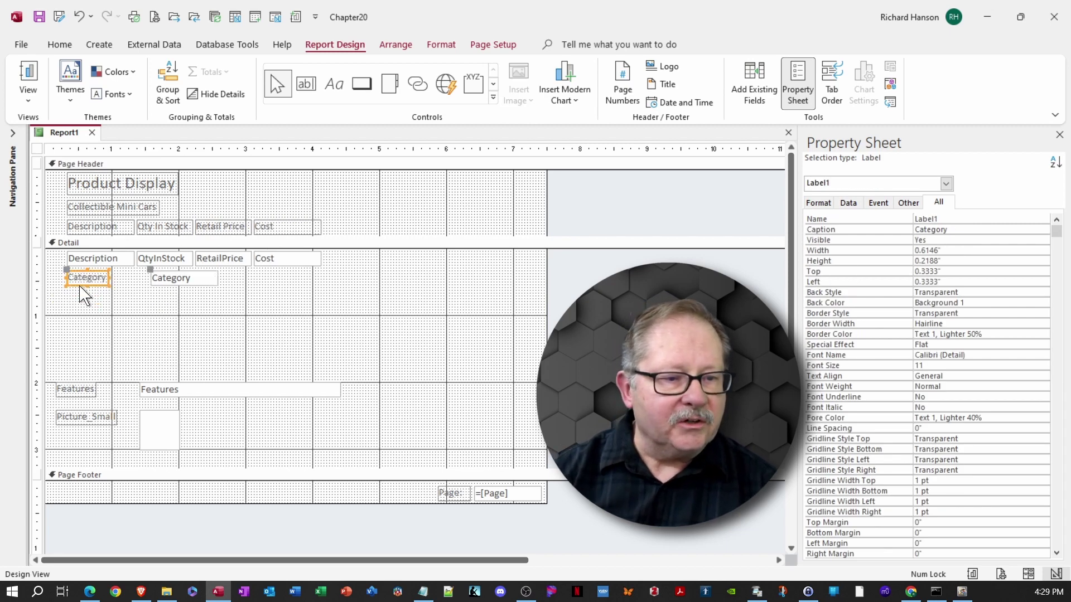
{"action": "left_click_drag", "start_coordinate": [150, 270], "coordinate": [136, 270]}
{"action": "left_click", "coordinate": [149, 323]}
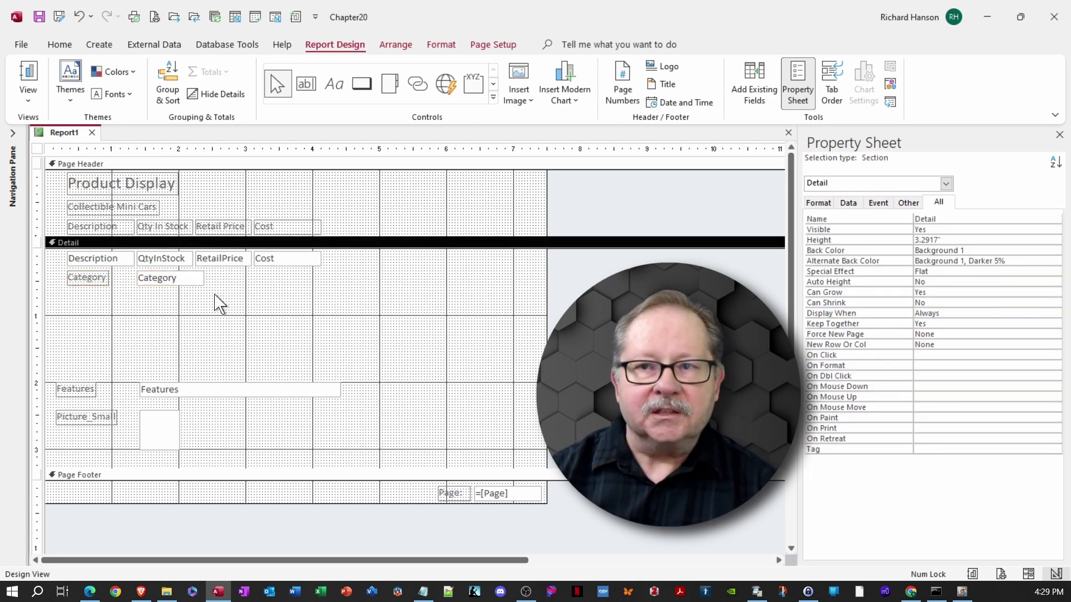
{"action": "left_click", "coordinate": [96, 278]}
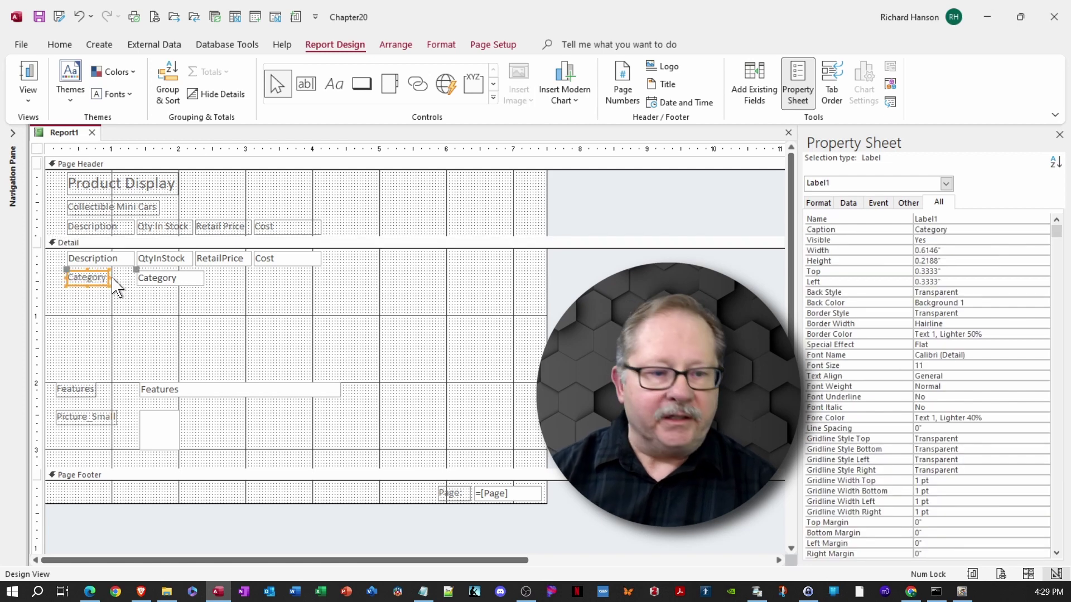
{"action": "left_click_drag", "start_coordinate": [109, 277], "coordinate": [134, 277]}
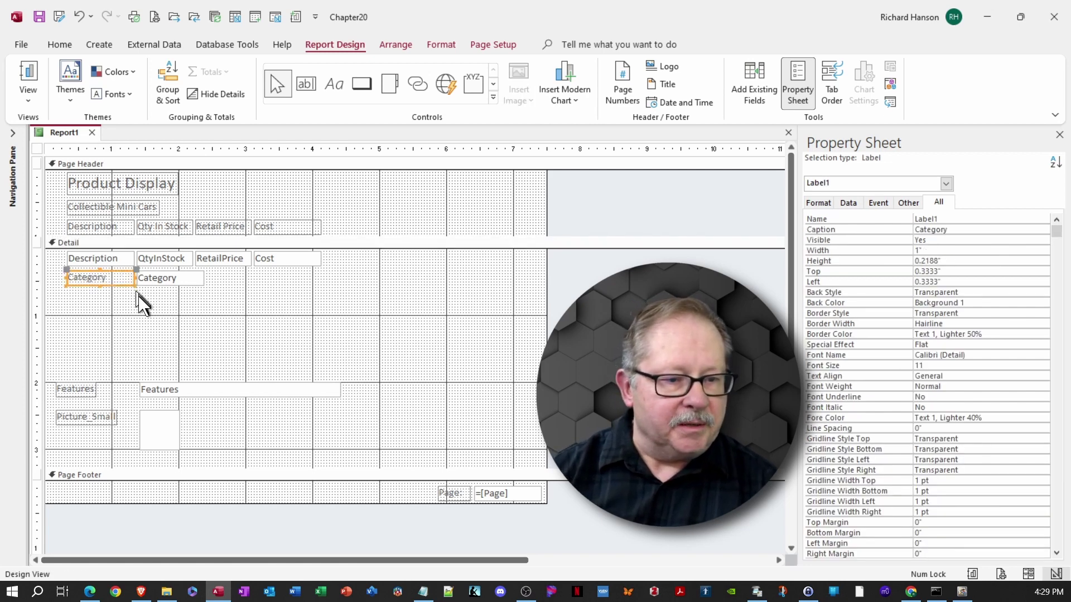
Move the Features and Picture_Small controls up beneath the Category row, aligned with it, and check the report in Print Preview
{"action": "left_click", "coordinate": [201, 423]}
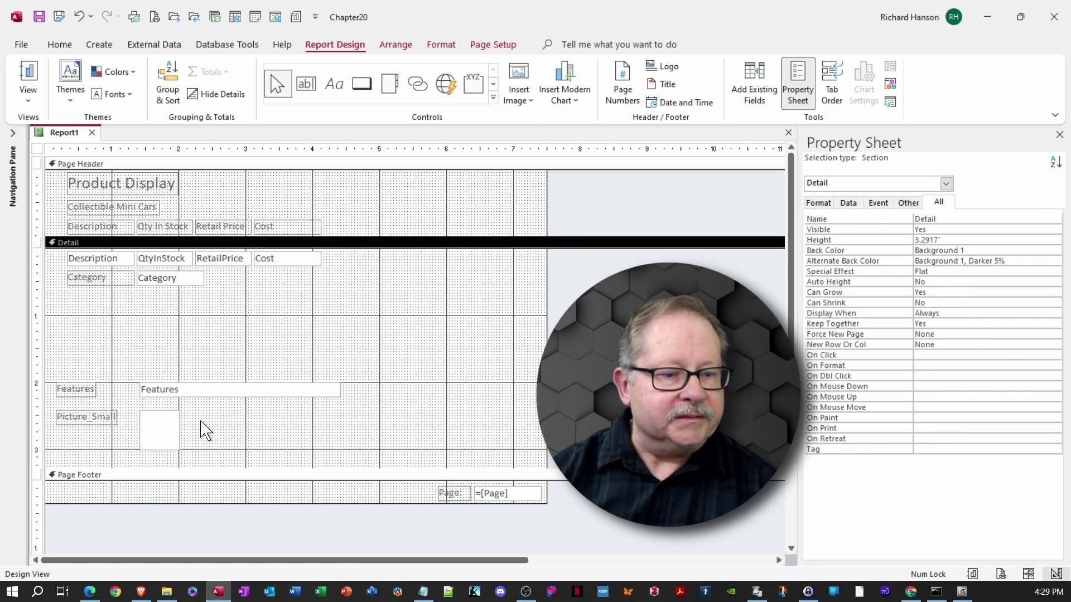
{"action": "left_click", "coordinate": [26, 101]}
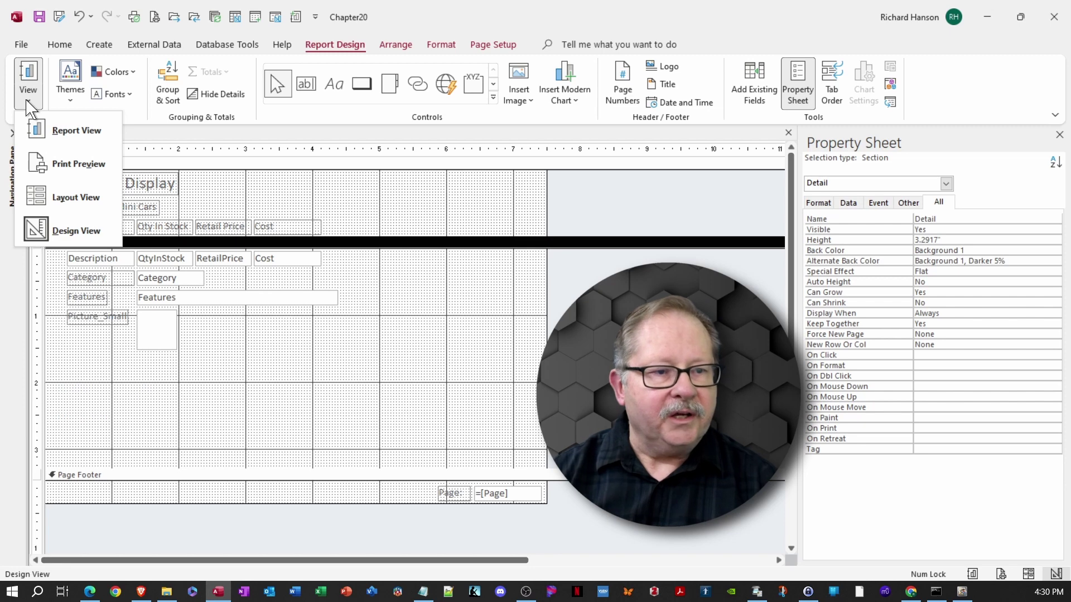
{"action": "left_click", "coordinate": [78, 164]}
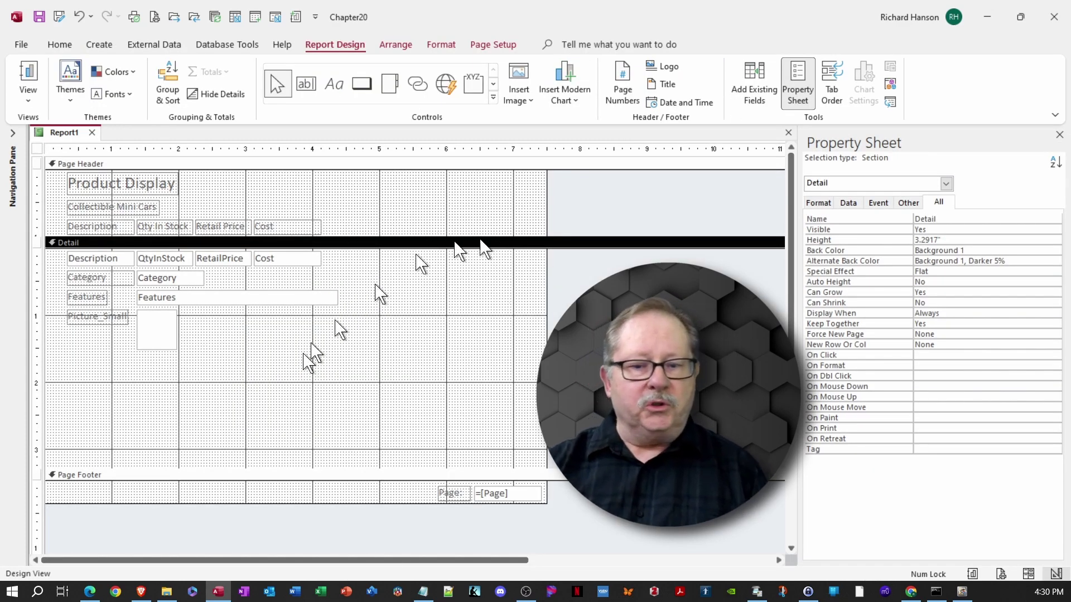
Delete the Picture_Small label and move its picture frame near the Detail section's right edge, about 6.6" from the left
{"action": "left_click", "coordinate": [291, 299]}
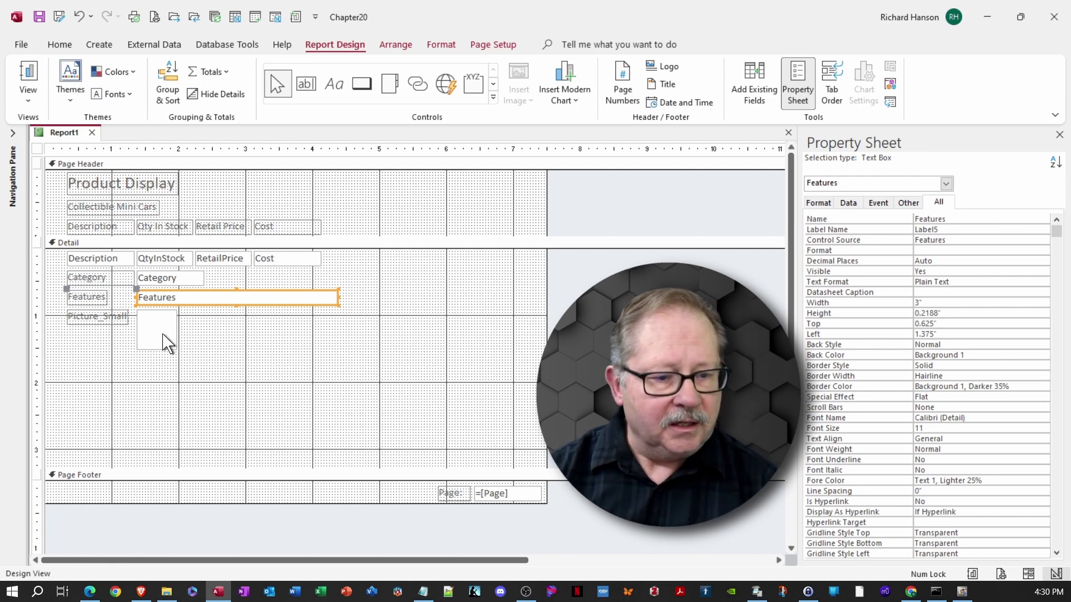
{"action": "left_click", "coordinate": [91, 318]}
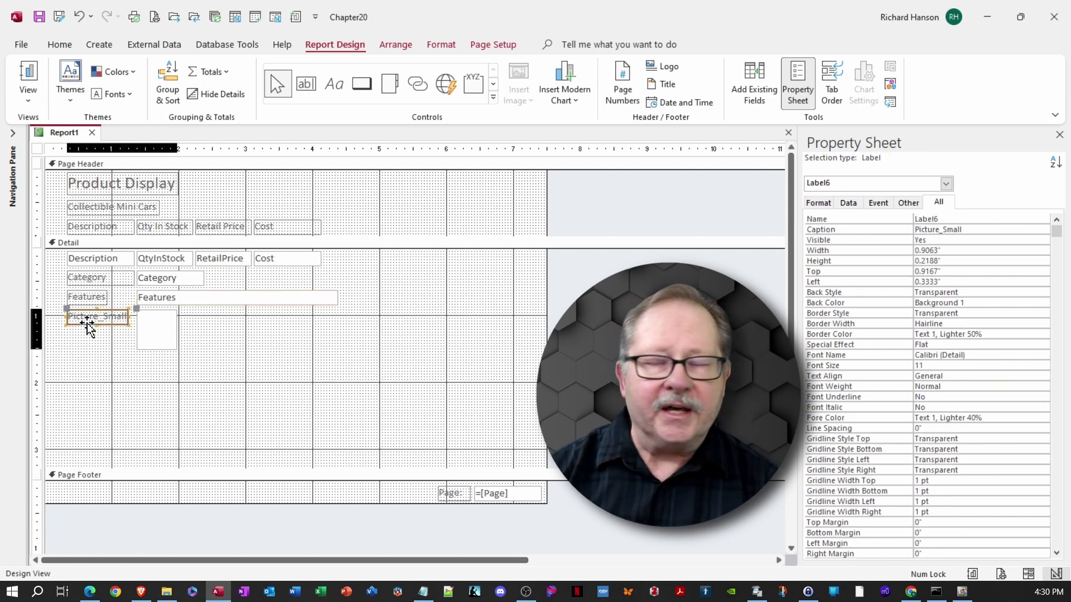
{"action": "left_click", "coordinate": [81, 439]}
{"action": "left_click", "coordinate": [156, 329]}
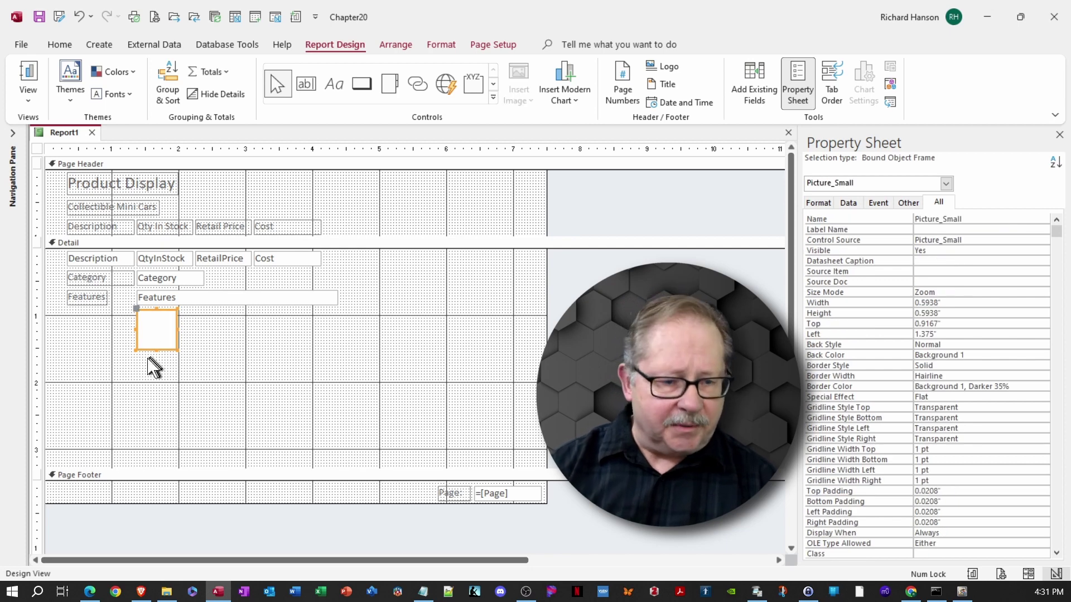
{"action": "left_click_drag", "start_coordinate": [148, 351], "coordinate": [500, 334]}
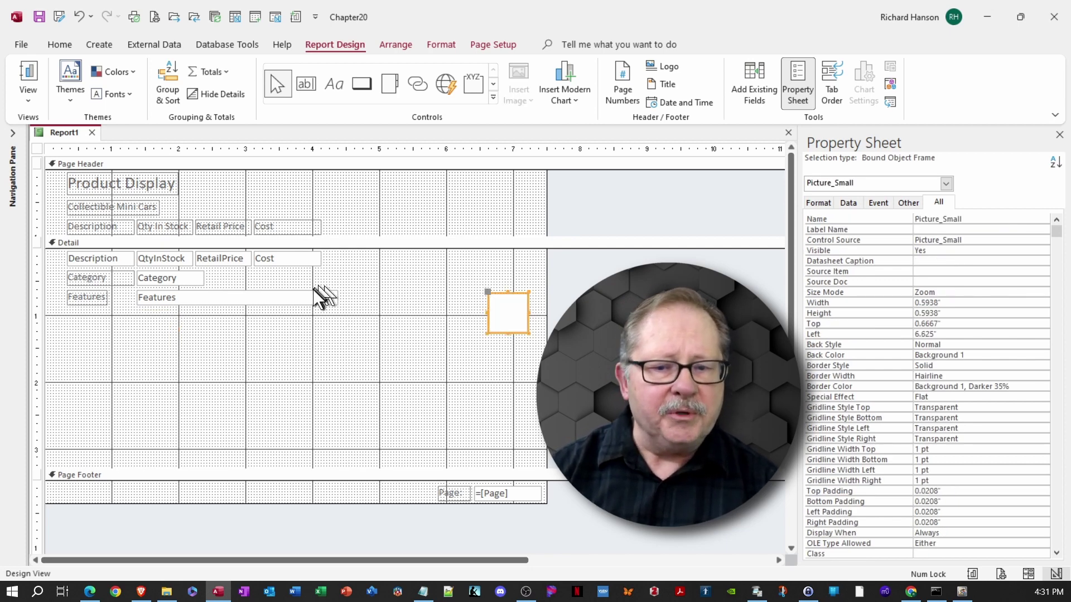
Widen the Features text box to about 5.04", ending beside the picture frame, and reduce the Detail section's height to about 1.29"
{"action": "left_click", "coordinate": [324, 297]}
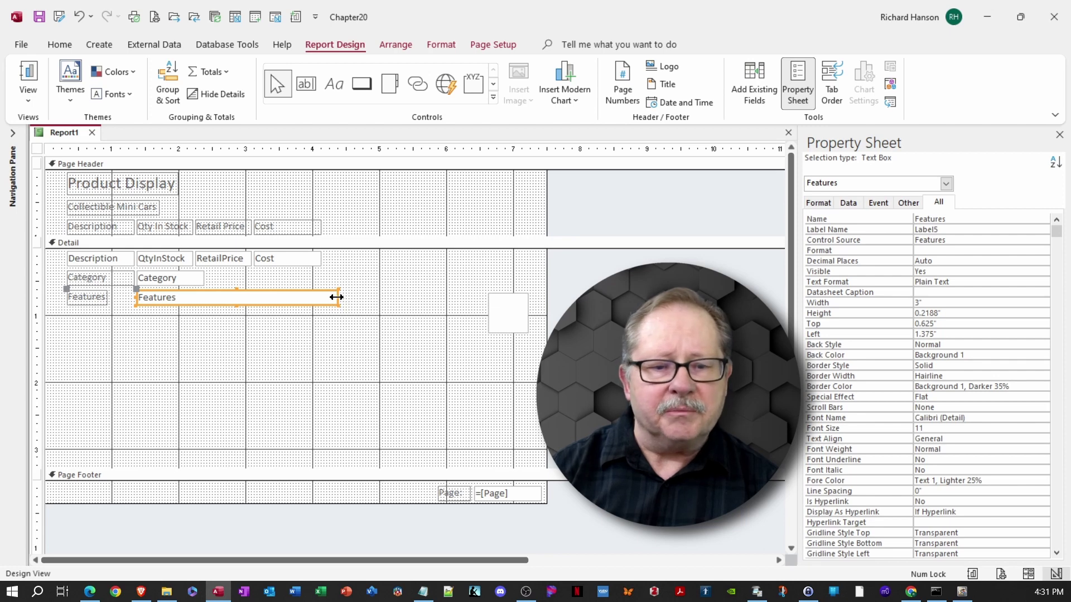
{"action": "left_click_drag", "start_coordinate": [337, 297], "coordinate": [471, 294]}
{"action": "left_click_drag", "start_coordinate": [513, 302], "coordinate": [506, 300]}
{"action": "left_click", "coordinate": [305, 404]}
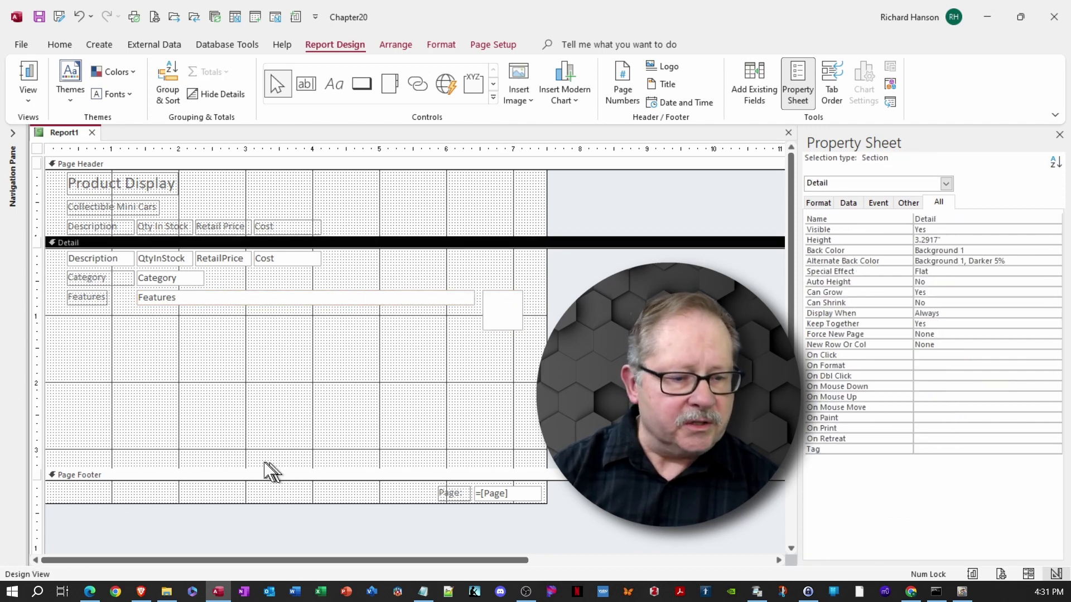
{"action": "left_click_drag", "start_coordinate": [263, 469], "coordinate": [227, 335]}
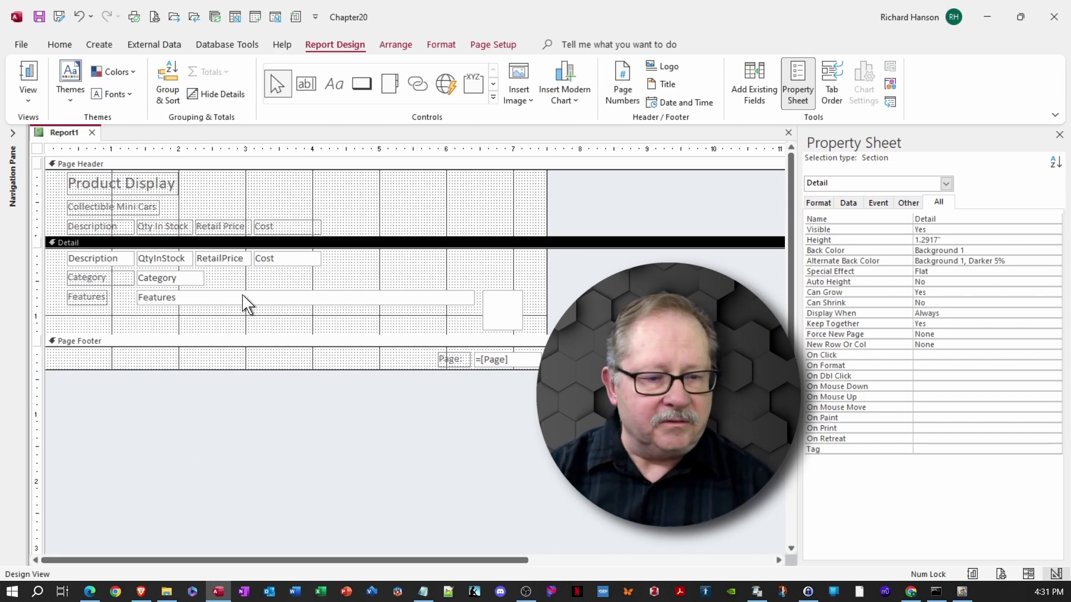
Examine the Can Grow and Can Shrink properties of the Features text box
{"action": "left_click", "coordinate": [191, 298]}
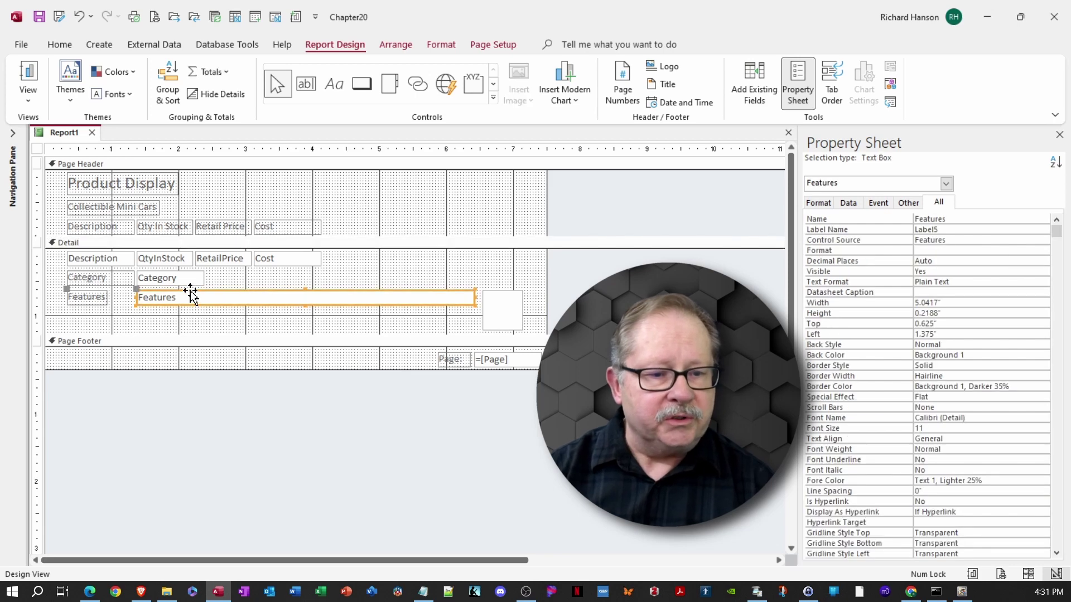
{"action": "scroll", "coordinate": [937, 355], "scroll_direction": "down", "scroll_amount": 9}
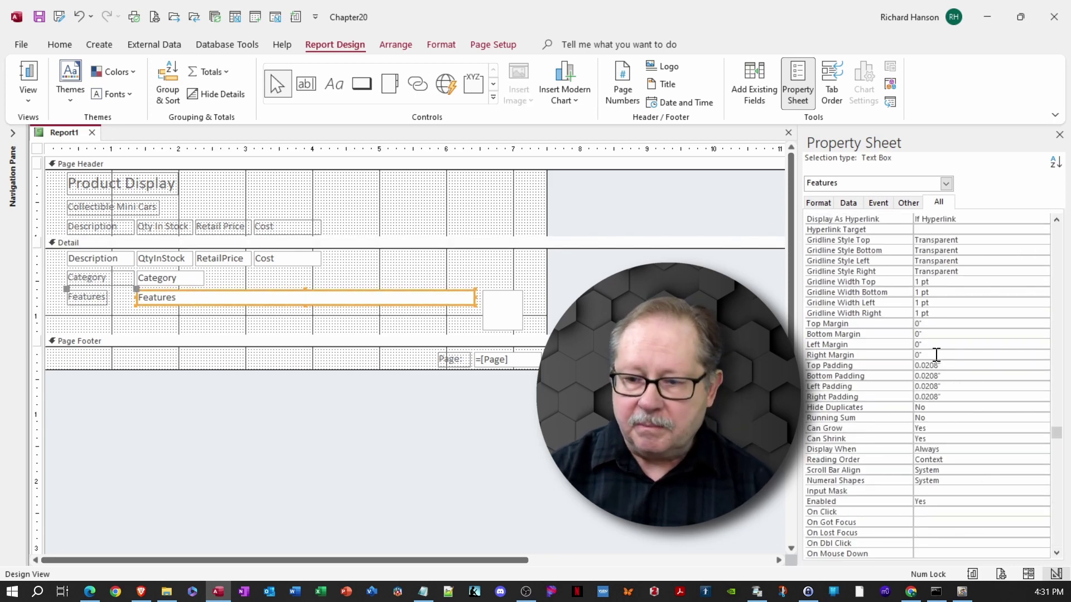
{"action": "scroll", "coordinate": [937, 354], "scroll_direction": "up", "scroll_amount": 7}
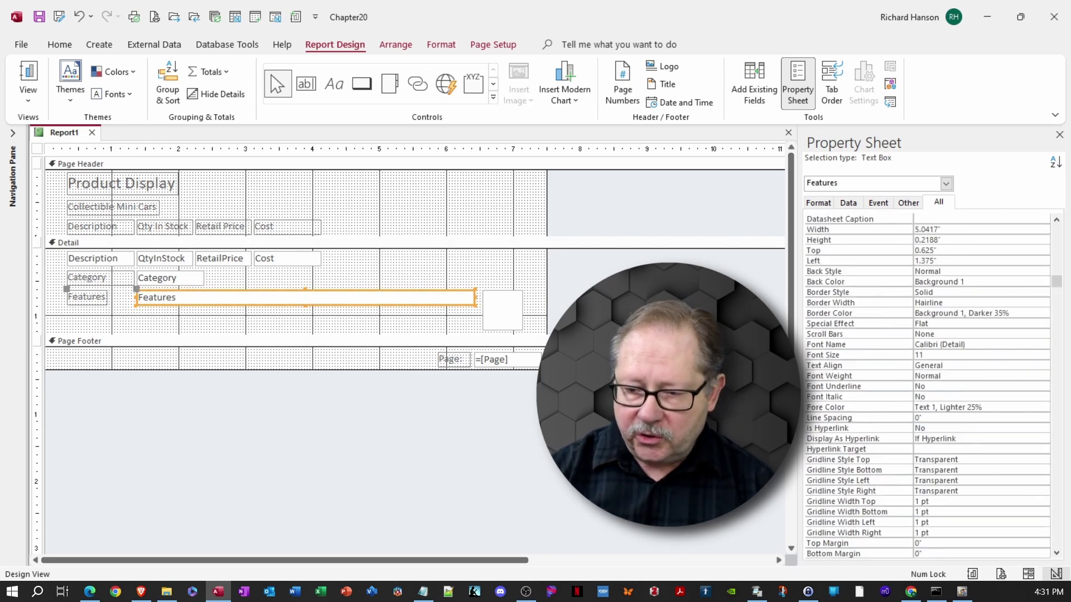
{"action": "scroll", "coordinate": [937, 355], "scroll_direction": "up", "scroll_amount": 2}
{"action": "scroll", "coordinate": [938, 355], "scroll_direction": "up", "scroll_amount": 1}
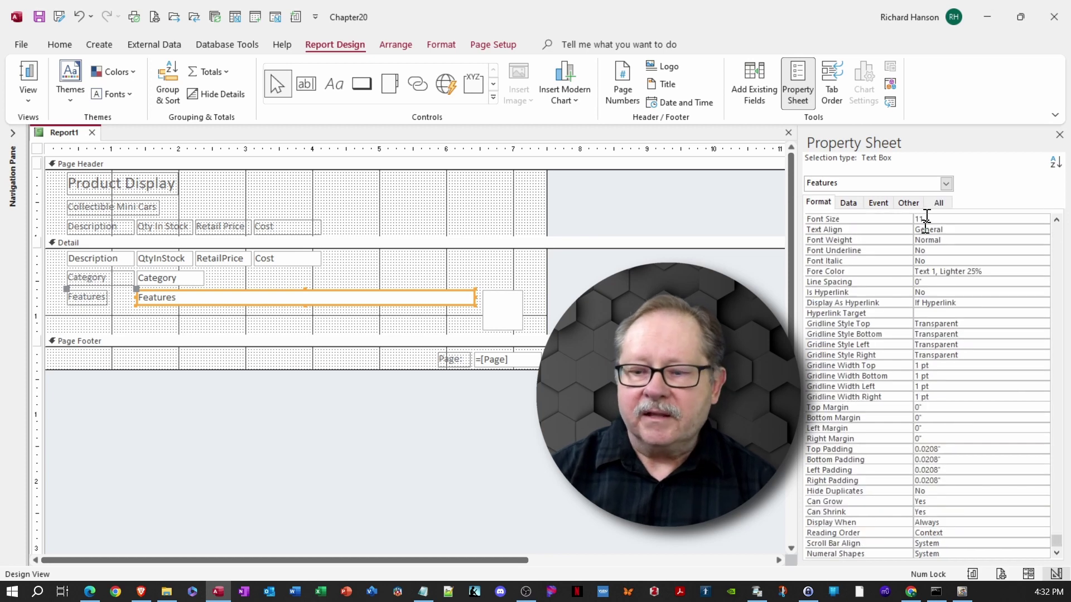
{"action": "left_click", "coordinate": [940, 203]}
{"action": "scroll", "coordinate": [1048, 479], "scroll_direction": "down", "scroll_amount": 10}
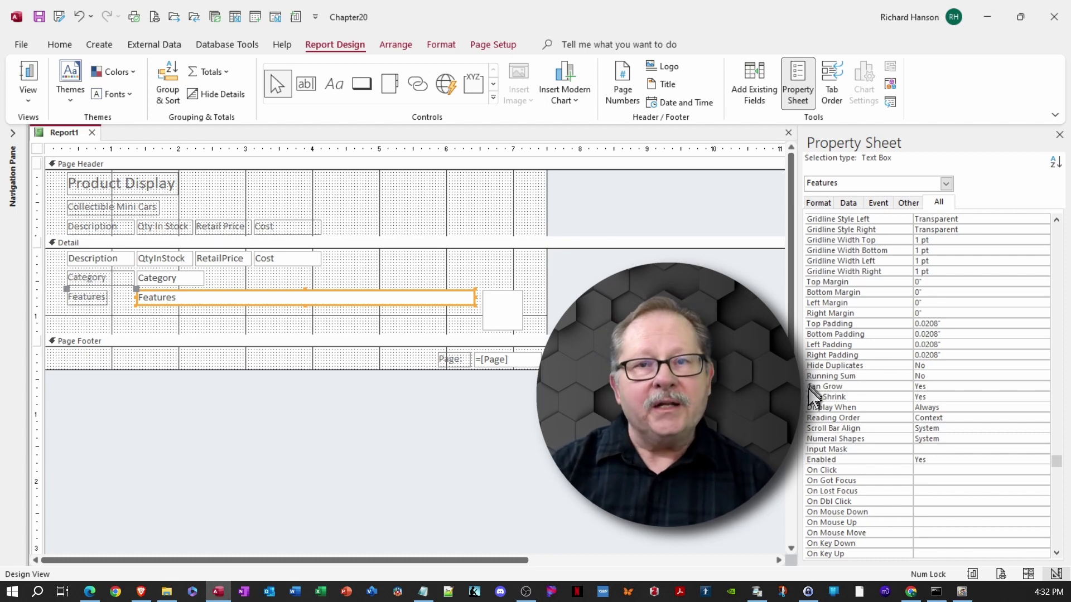
{"action": "left_click", "coordinate": [863, 387]}
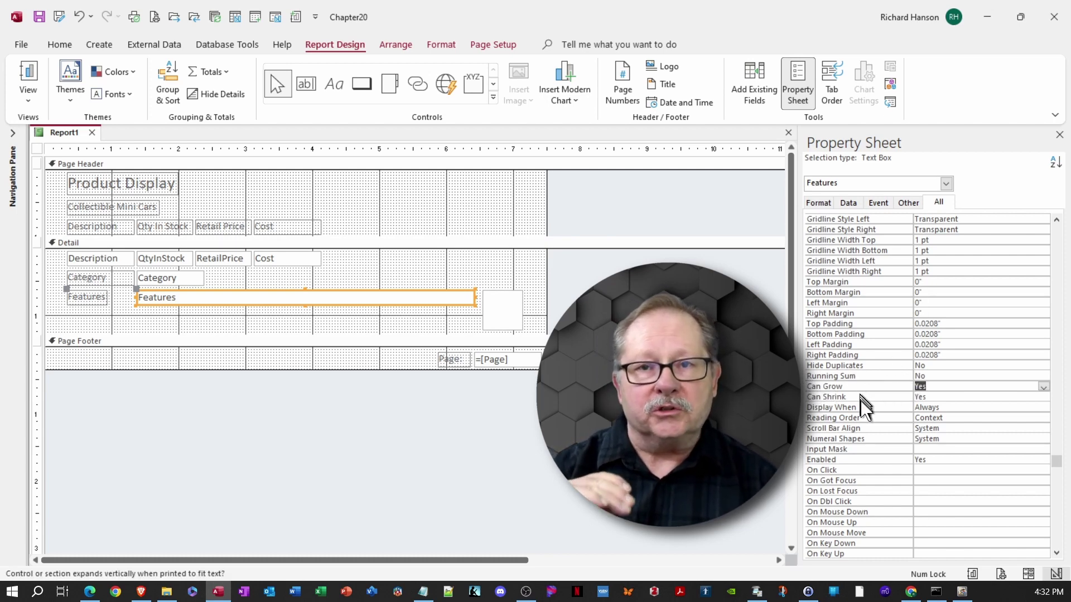
{"action": "left_click", "coordinate": [860, 397]}
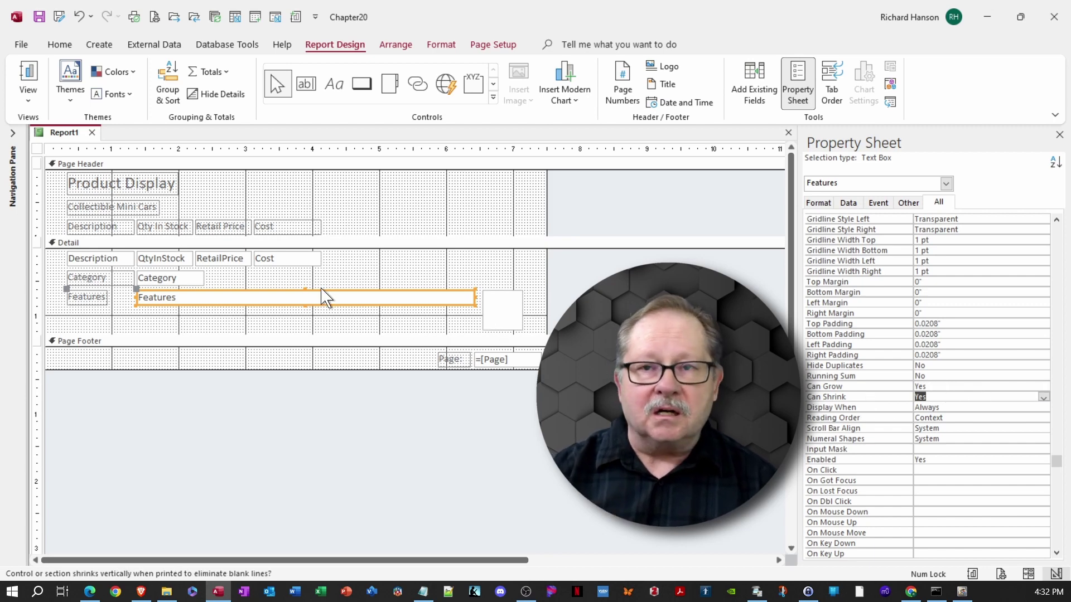
Increase the Features text box's height to match the picture frame and review its Can Grow and Can Shrink properties
{"action": "left_click_drag", "start_coordinate": [306, 304], "coordinate": [306, 329]}
{"action": "left_click", "coordinate": [759, 480]}
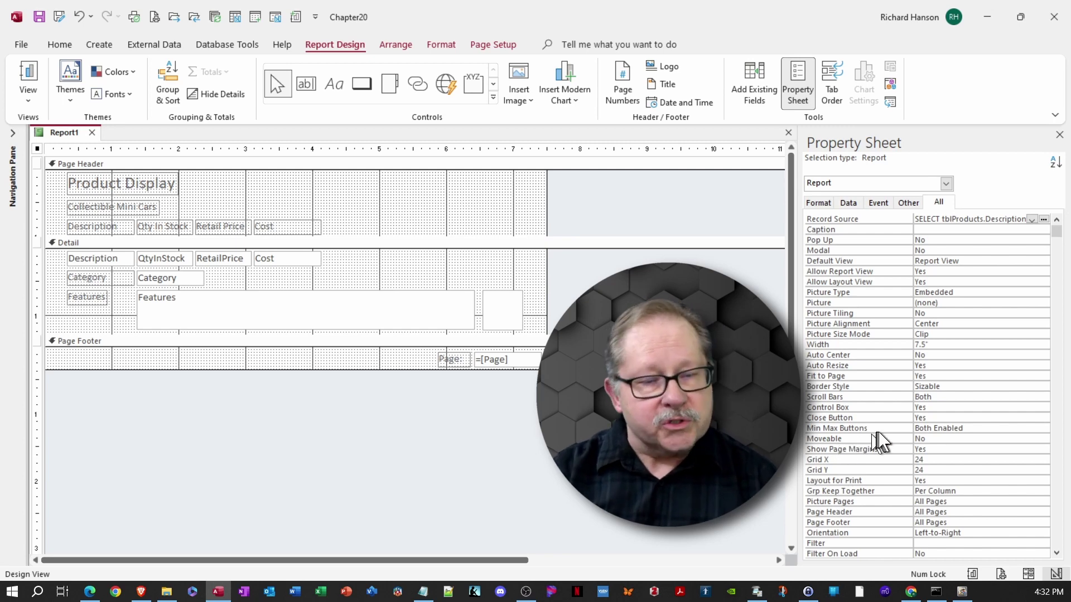
{"action": "left_click", "coordinate": [382, 311]}
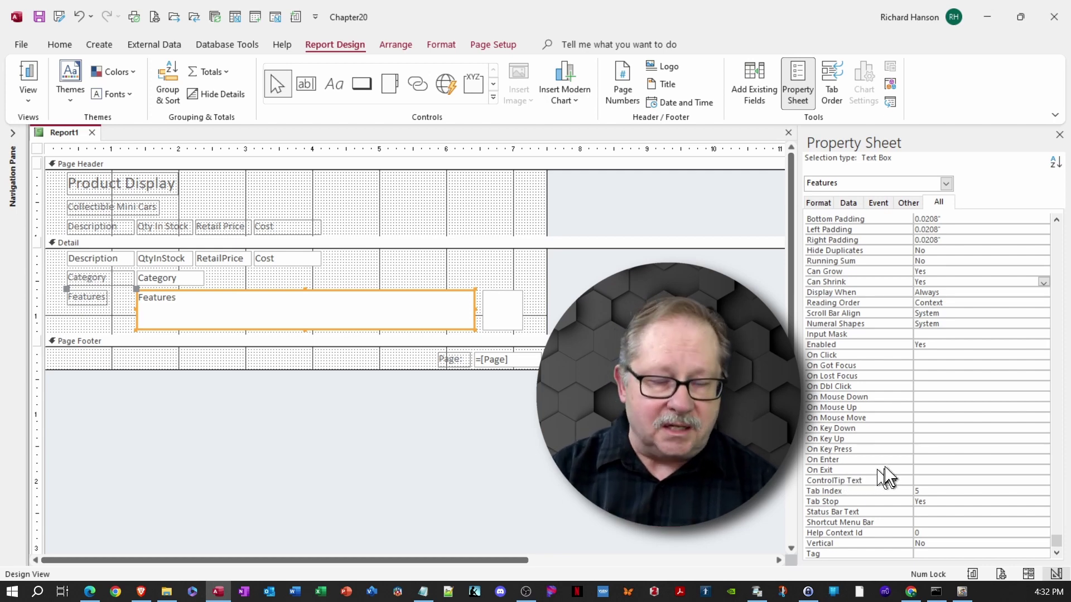
{"action": "scroll", "coordinate": [881, 393], "scroll_direction": "up", "scroll_amount": 2}
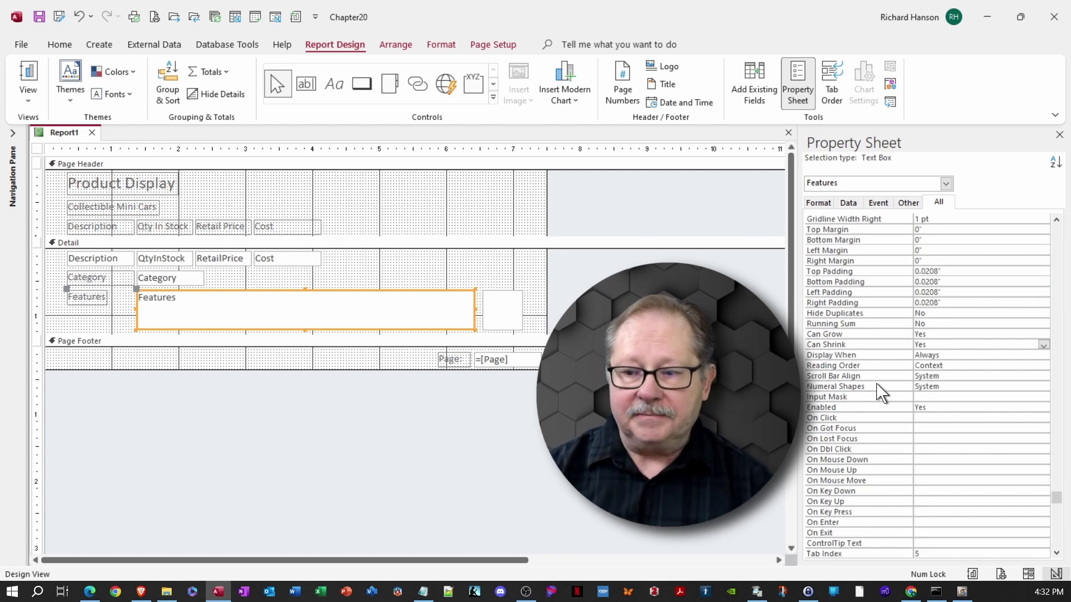
Examine the first three pages of the report in Print Preview, then return to the design
{"action": "left_click", "coordinate": [28, 83]}
{"action": "left_click", "coordinate": [66, 175]}
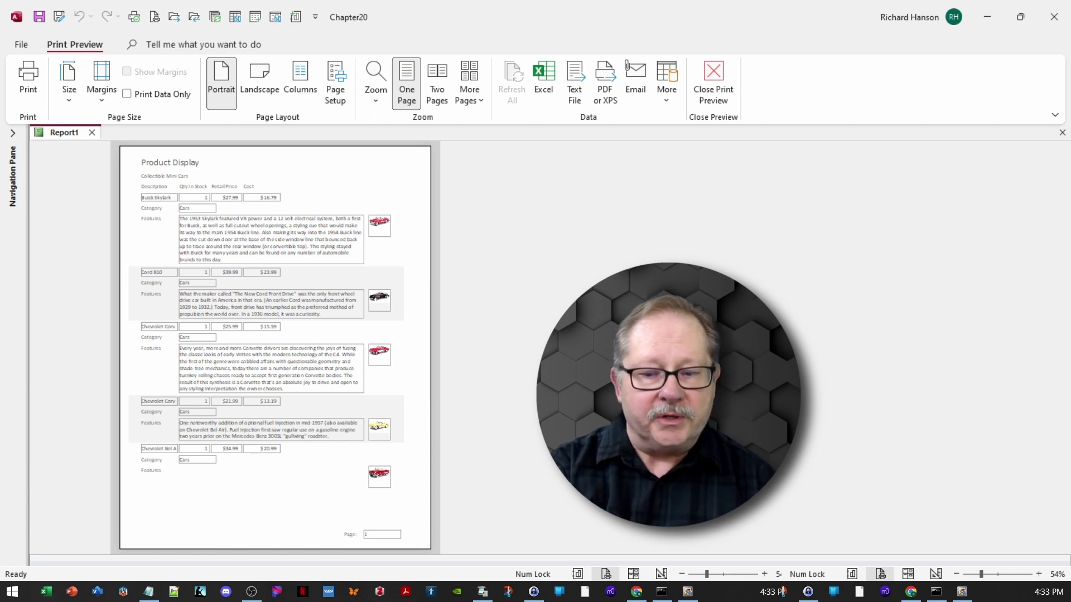
{"action": "key", "text": "Page_Down"}
{"action": "key", "text": "Page_Down"}
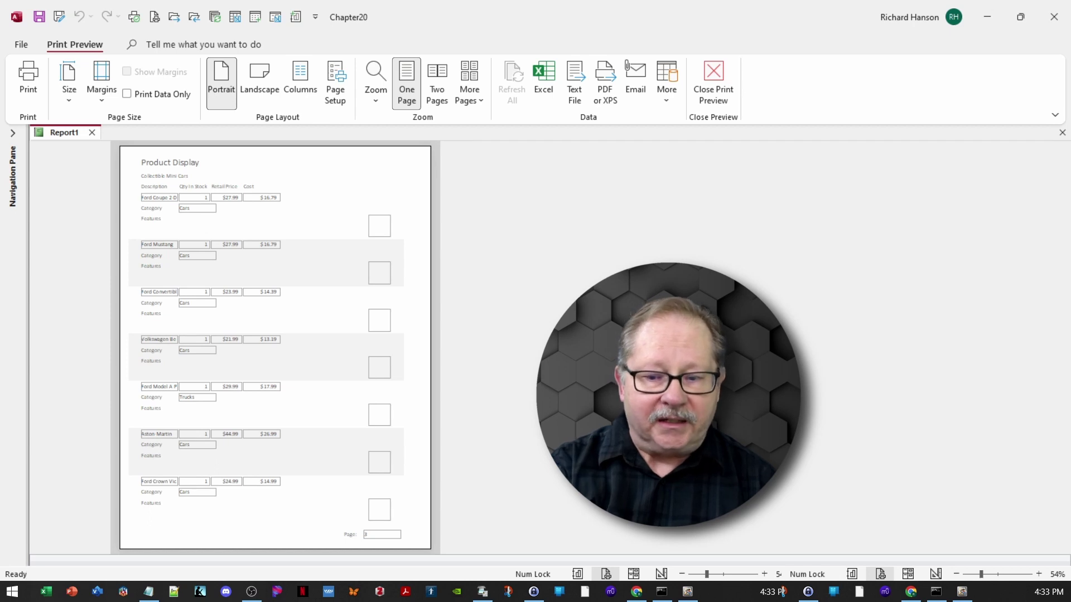
{"action": "key", "text": "Page_Up"}
{"action": "key", "text": "Page_Up"}
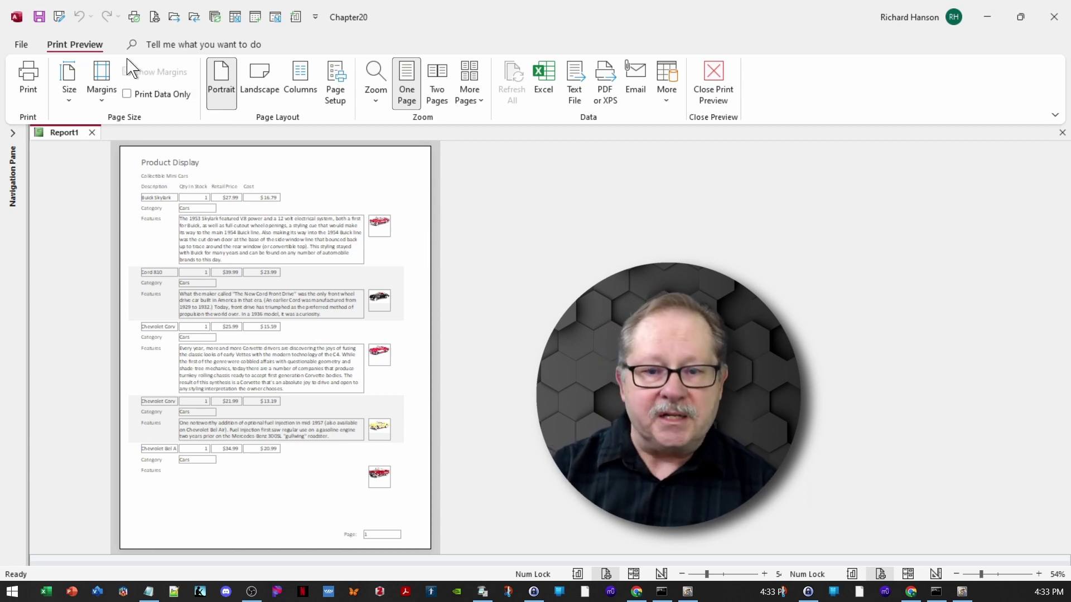
{"action": "left_click", "coordinate": [725, 78]}
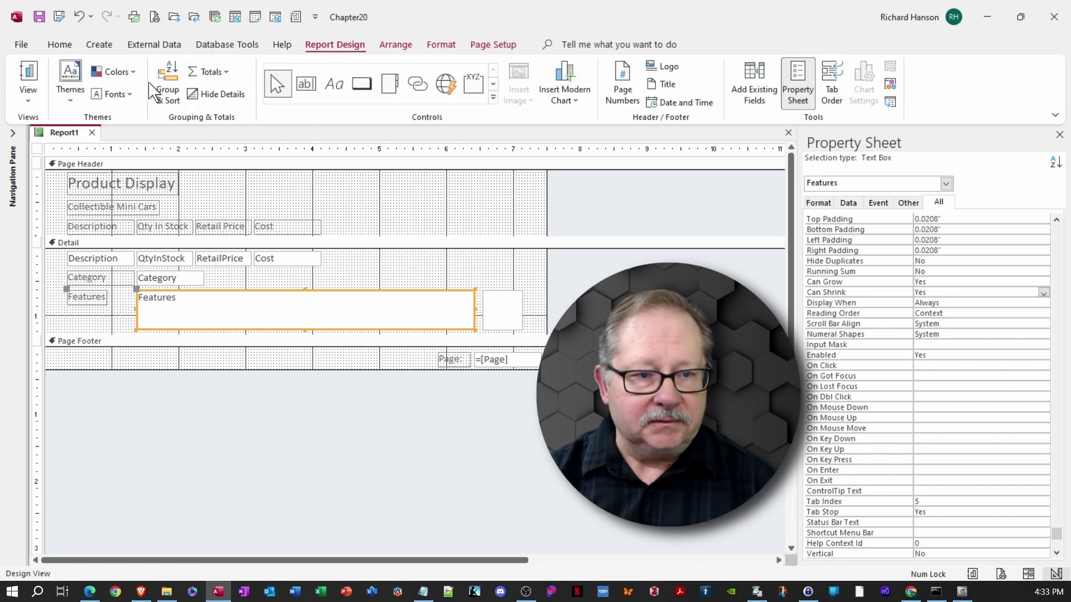
Group the report on the Category field, with A on top, to add a Category Header section
{"action": "left_click", "coordinate": [165, 90]}
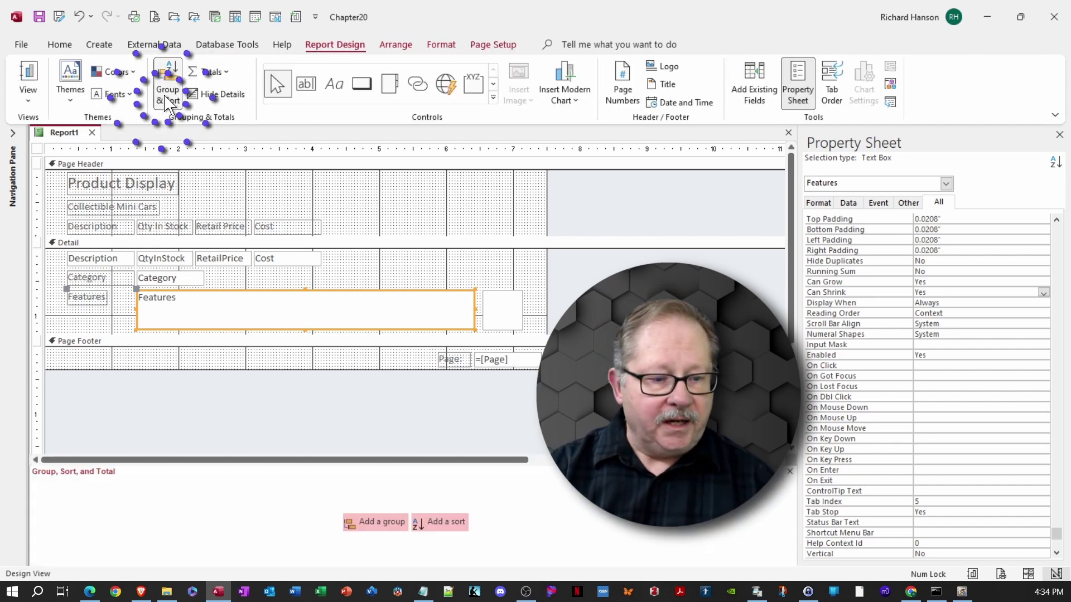
{"action": "left_click", "coordinate": [379, 524]}
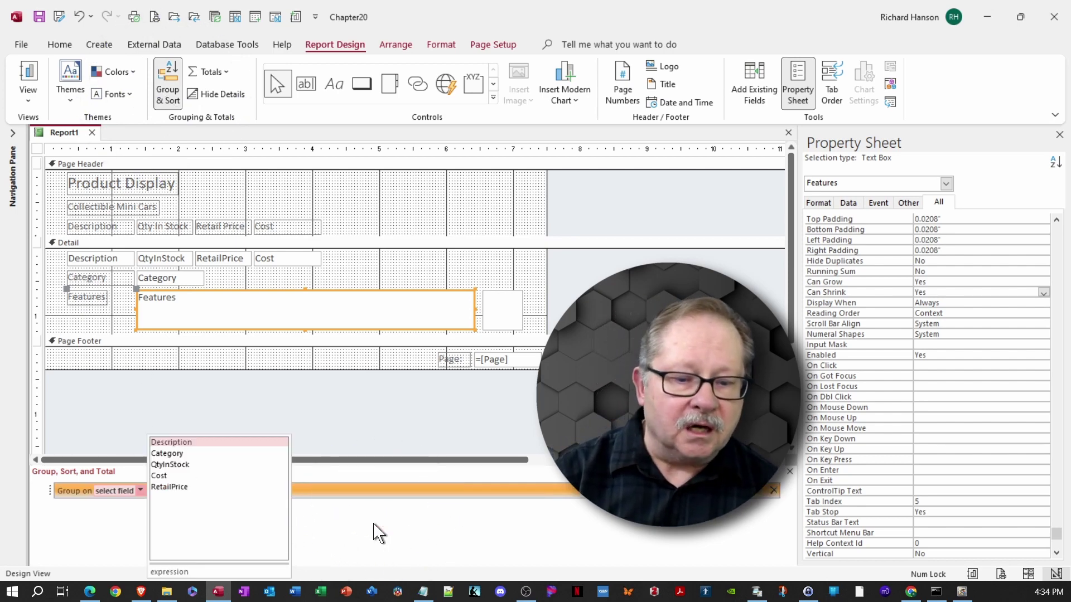
{"action": "left_click", "coordinate": [167, 454]}
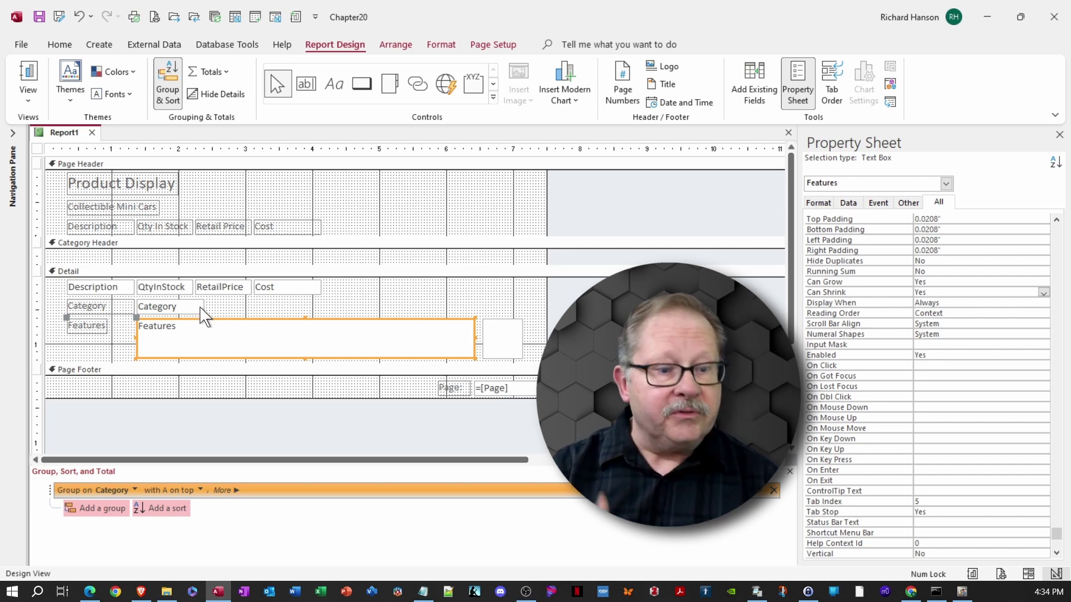
Move the Category label and text box into the Category Header, about 0.29" high, and shift the Features row and picture frame up in the Detail section
{"action": "left_click_drag", "start_coordinate": [218, 316], "coordinate": [106, 255]}
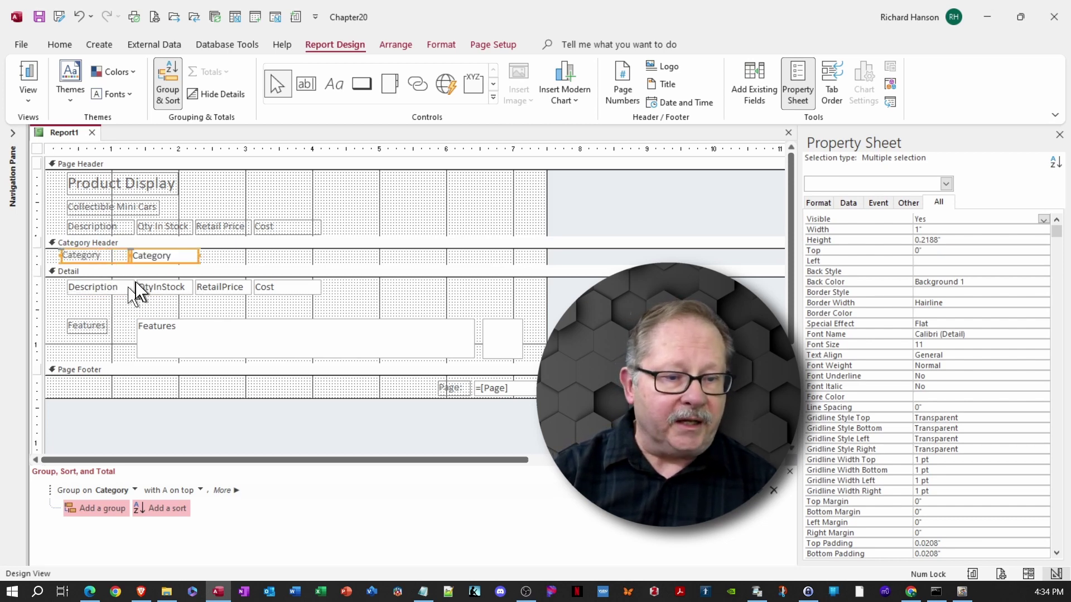
{"action": "left_click", "coordinate": [299, 262]}
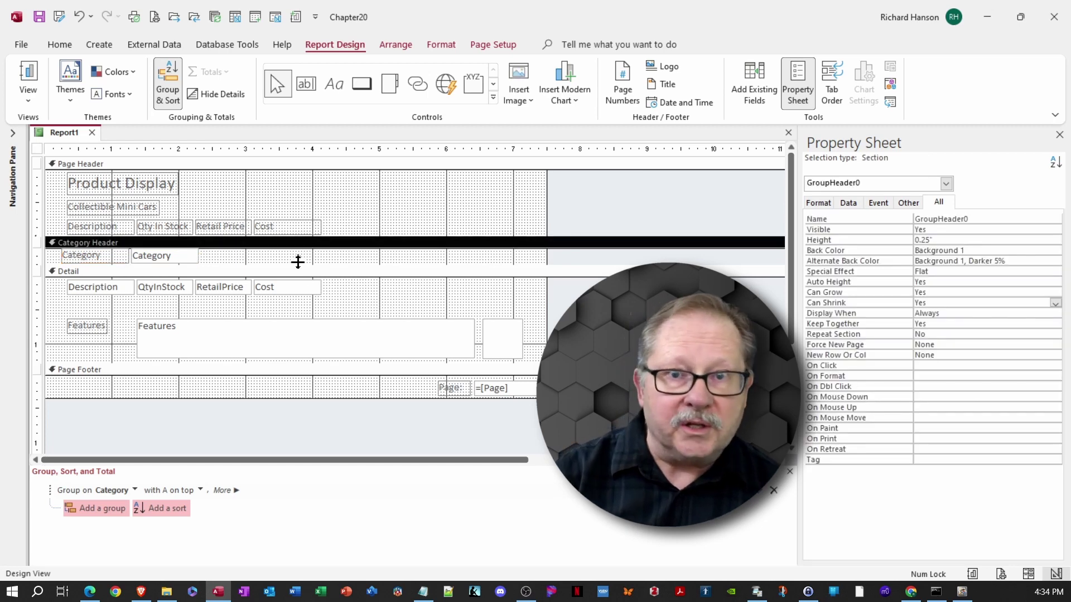
{"action": "left_click_drag", "start_coordinate": [296, 262], "coordinate": [297, 264]}
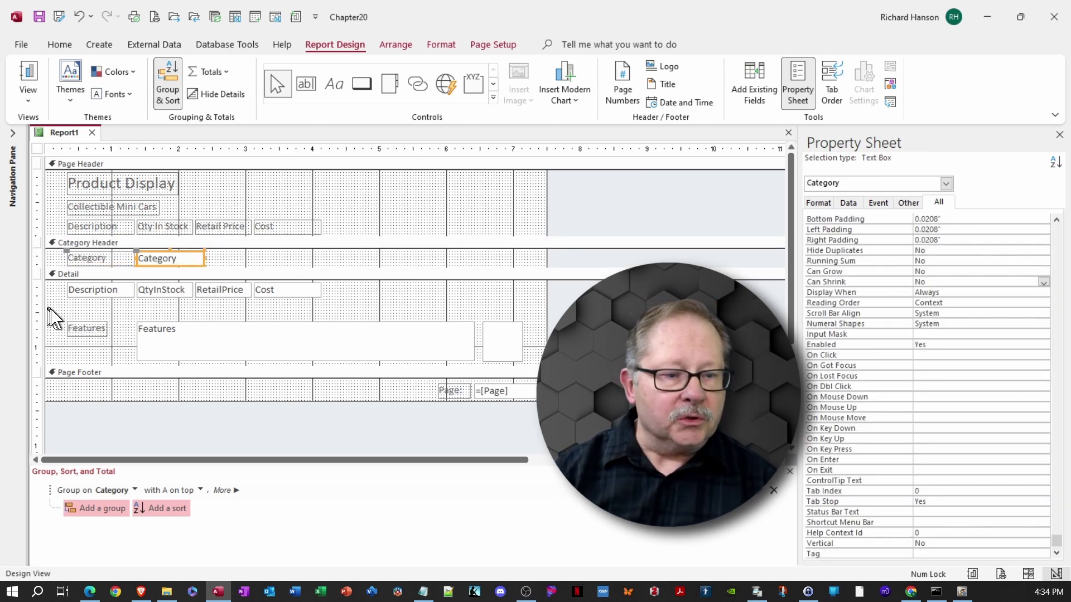
{"action": "left_click_drag", "start_coordinate": [48, 308], "coordinate": [530, 358]}
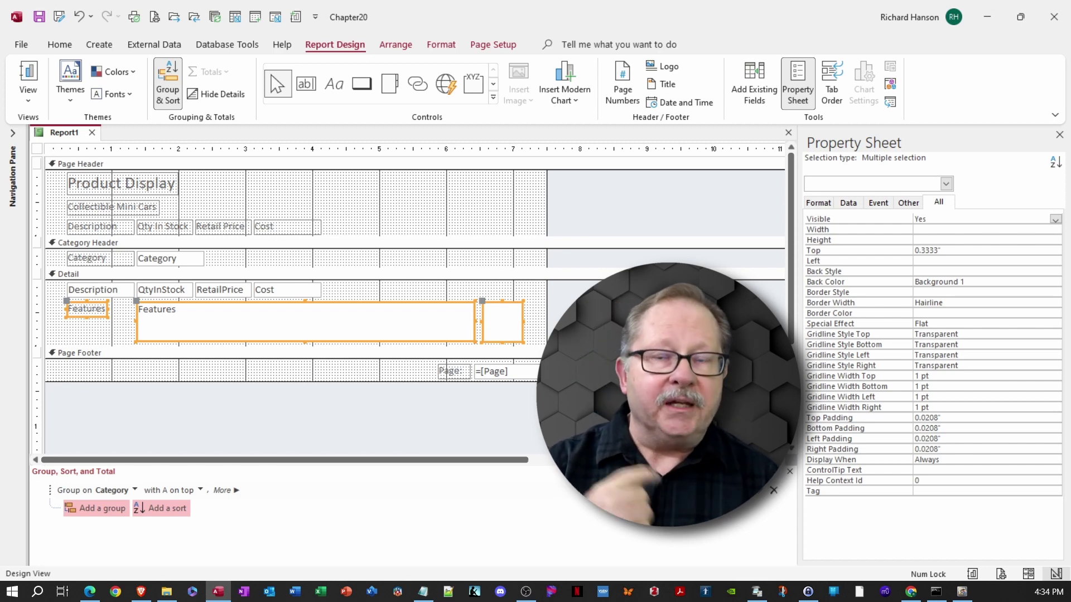
Add an ascending sort by Description within the Category group and set the Category Header's Force New Page to Before Section
{"action": "left_click", "coordinate": [167, 511]}
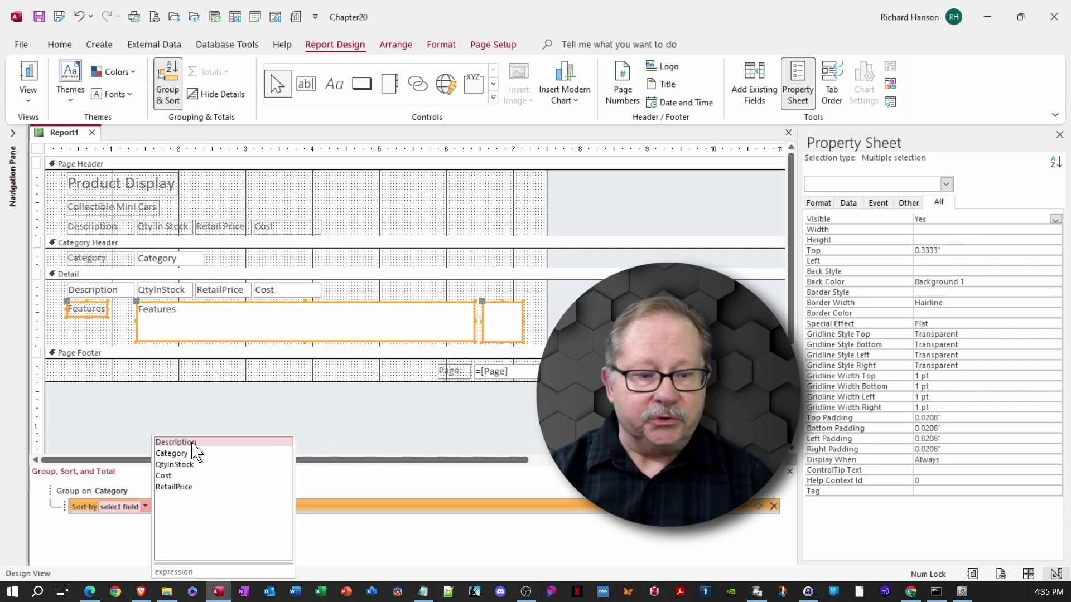
{"action": "left_click", "coordinate": [184, 443]}
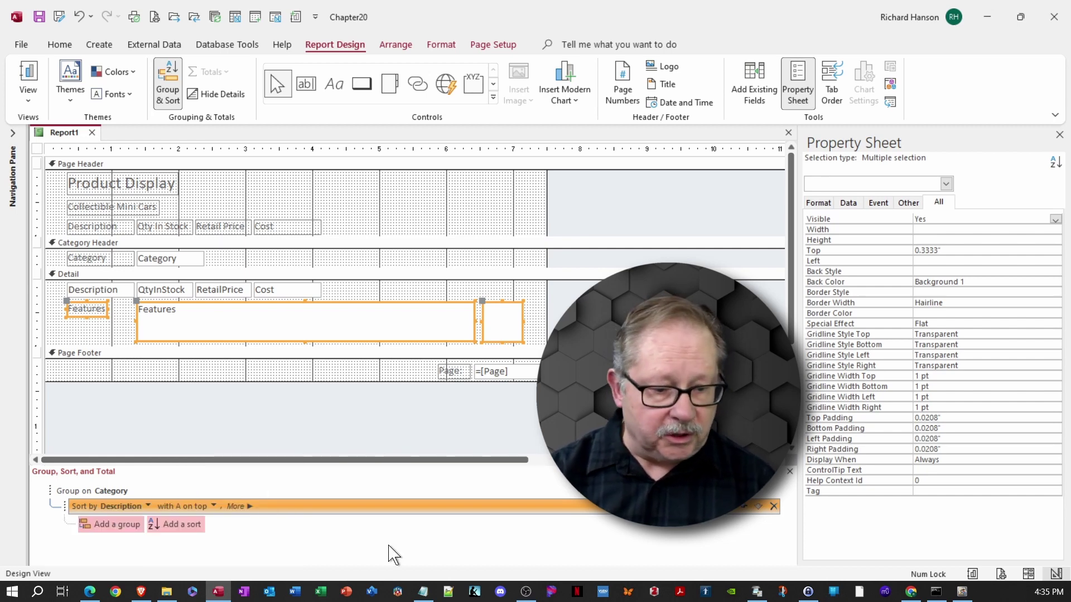
{"action": "left_click", "coordinate": [517, 269]}
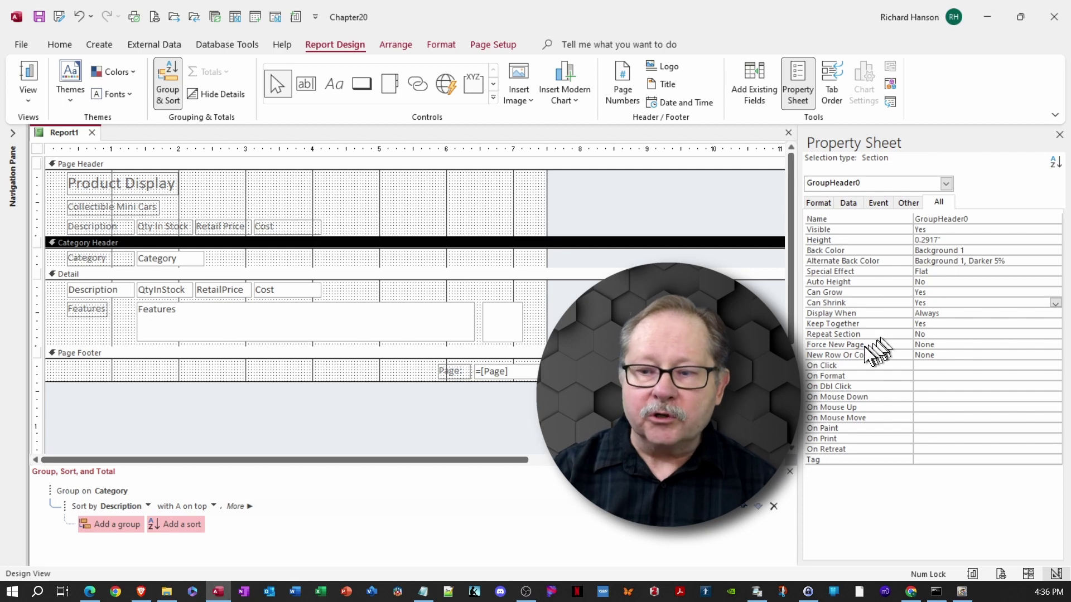
{"action": "left_click", "coordinate": [1055, 345]}
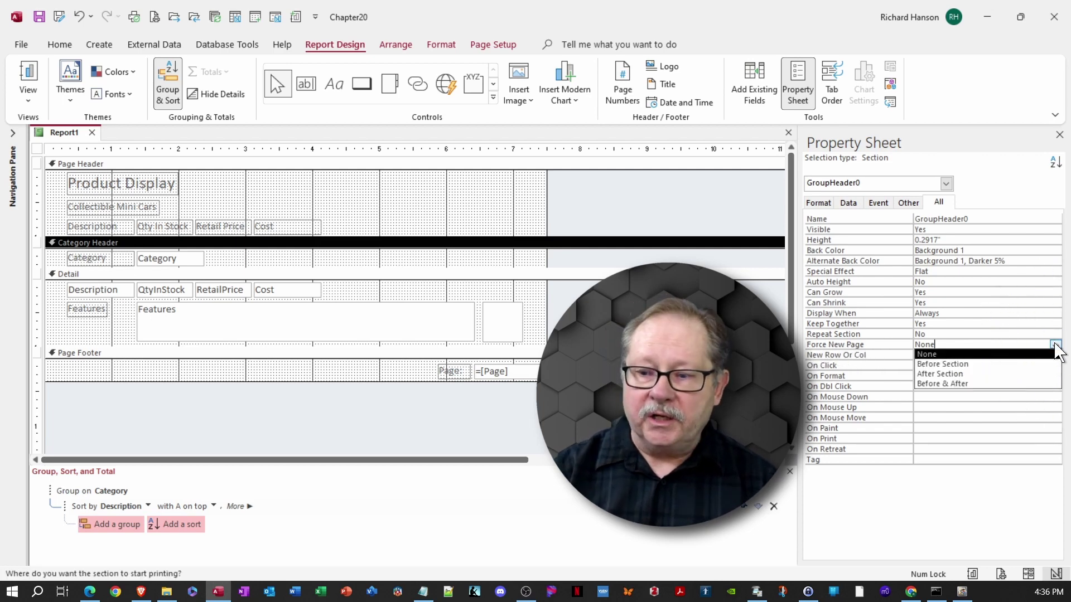
{"action": "left_click", "coordinate": [990, 365]}
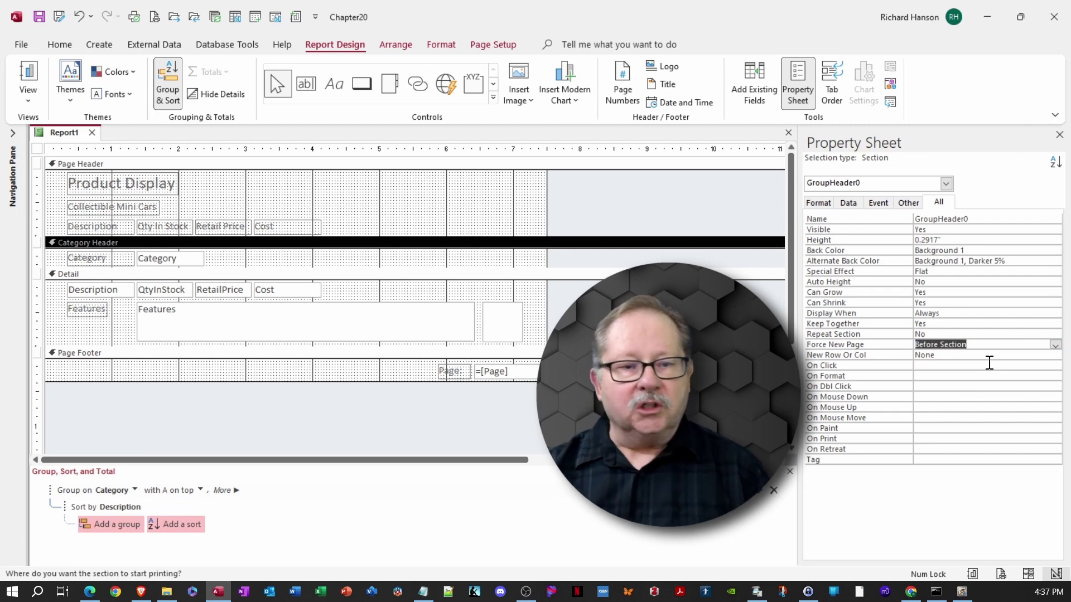
Examine the report's pages and category page breaks in Print Preview, then return to the design
{"action": "left_click", "coordinate": [28, 100]}
{"action": "left_click", "coordinate": [75, 161]}
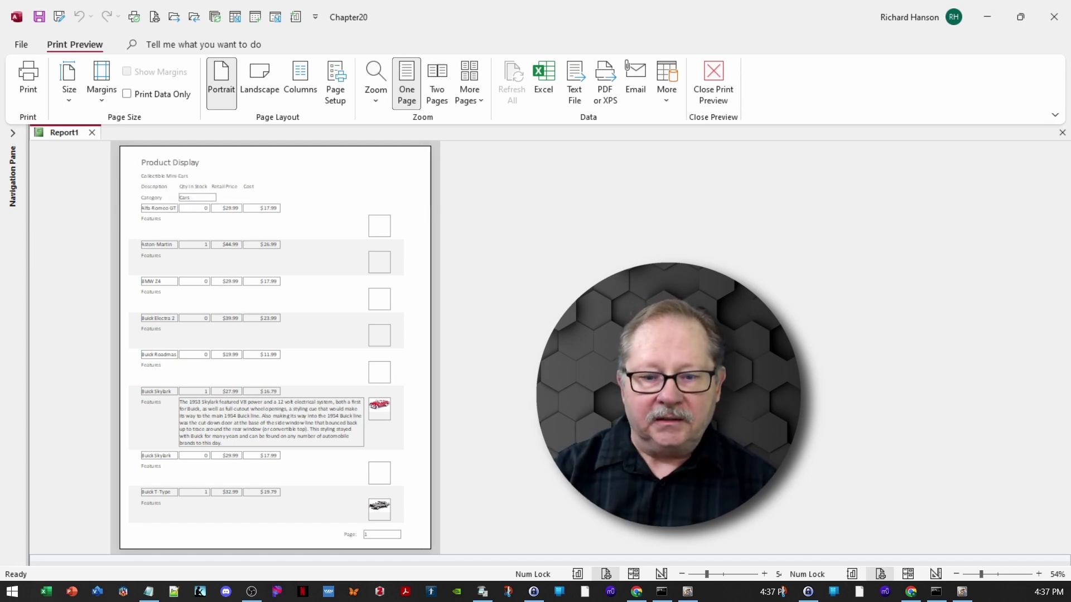
{"action": "key", "text": "Page_Down"}
{"action": "key", "text": "Page_Down"}
{"action": "key", "text": "Page_Down"}
{"action": "key", "text": "Page_Down"}
{"action": "key", "text": "Page_Down"}
{"action": "key", "text": "Page_Down"}
{"action": "key", "text": "Page_Down"}
{"action": "key", "text": "Page_Down"}
{"action": "key", "text": "Page_Down"}
{"action": "key", "text": "Page_Down"}
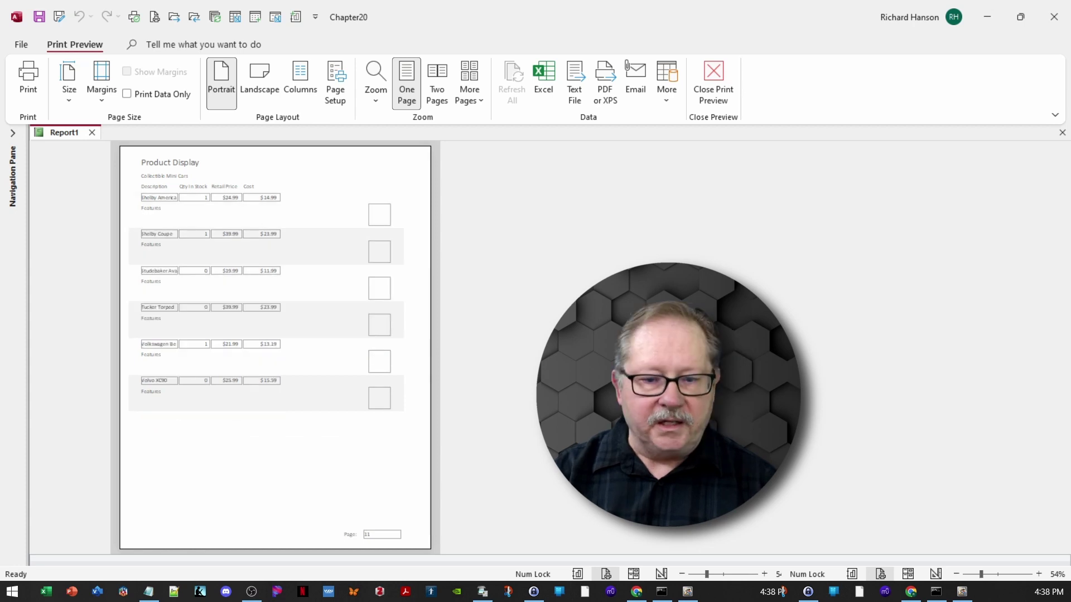
{"action": "key", "text": "Page_Down"}
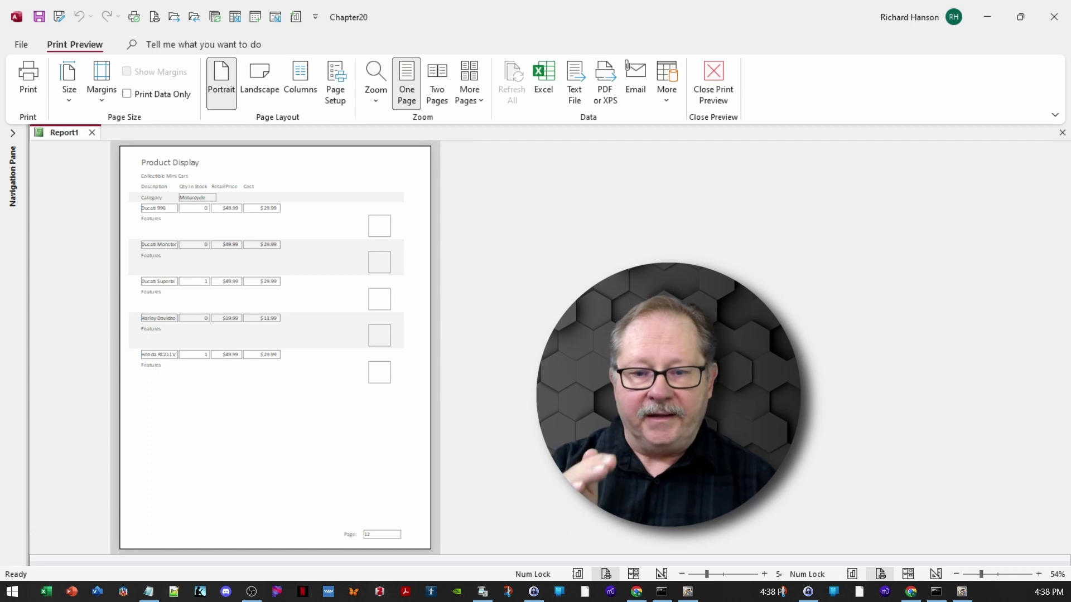
{"action": "key", "text": "Page_Down"}
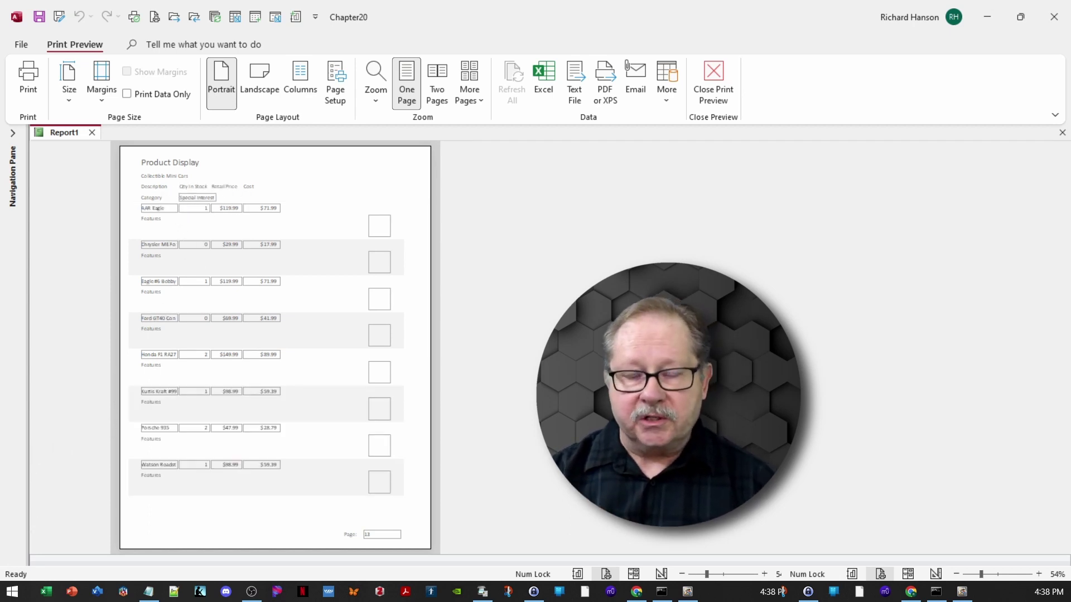
{"action": "key", "text": "Page_Down"}
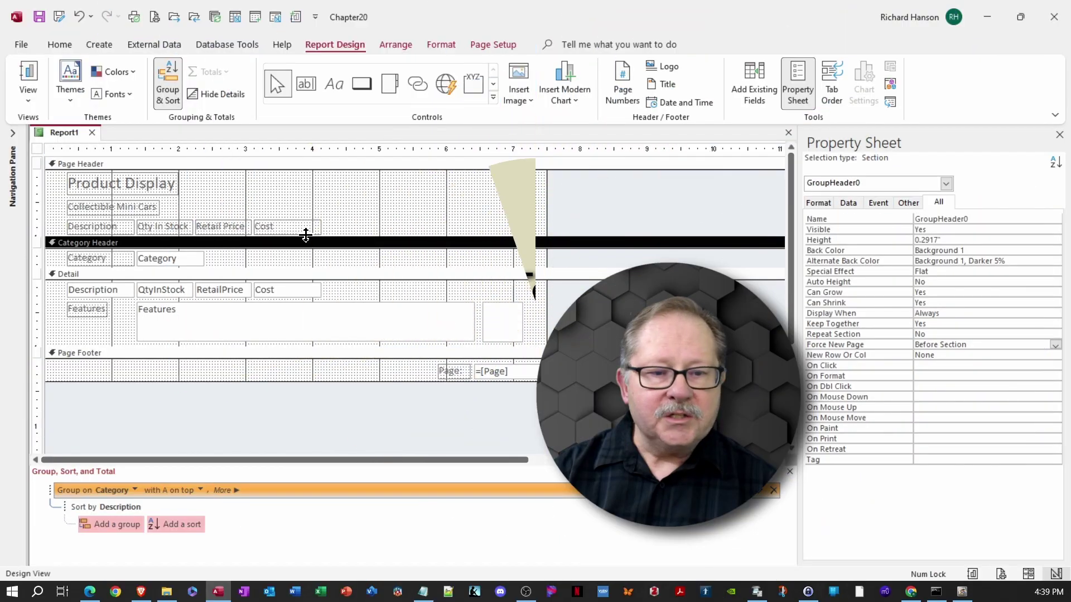
Increase the Page Header's height to about 1.04" and draw a horizontal line beneath the column headings, spanning Description through Cost
{"action": "left_click", "coordinate": [383, 241]}
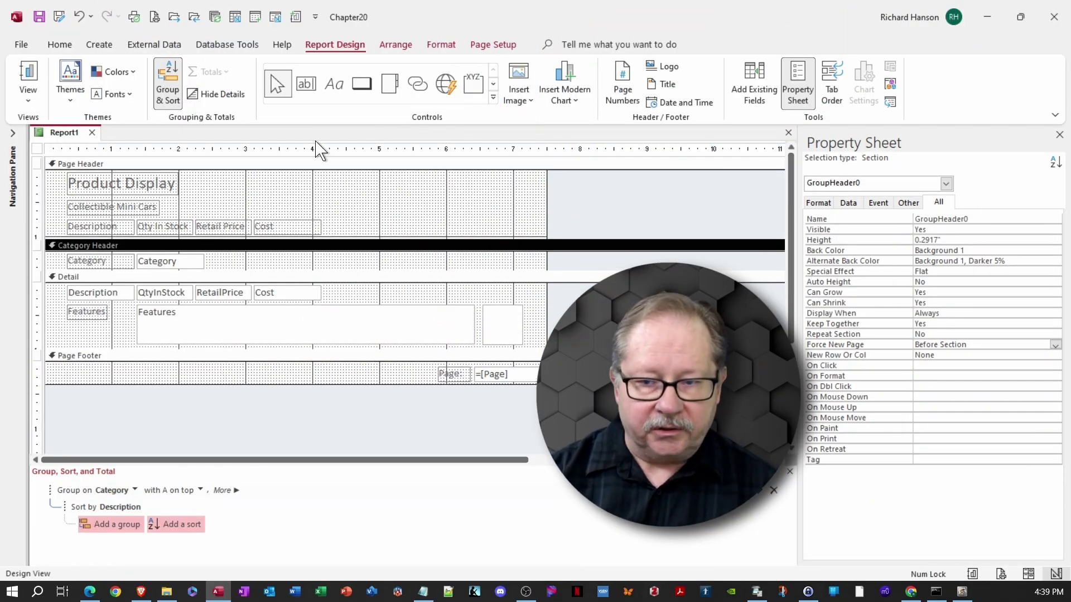
{"action": "left_click", "coordinate": [493, 98]}
{"action": "left_click", "coordinate": [333, 111]}
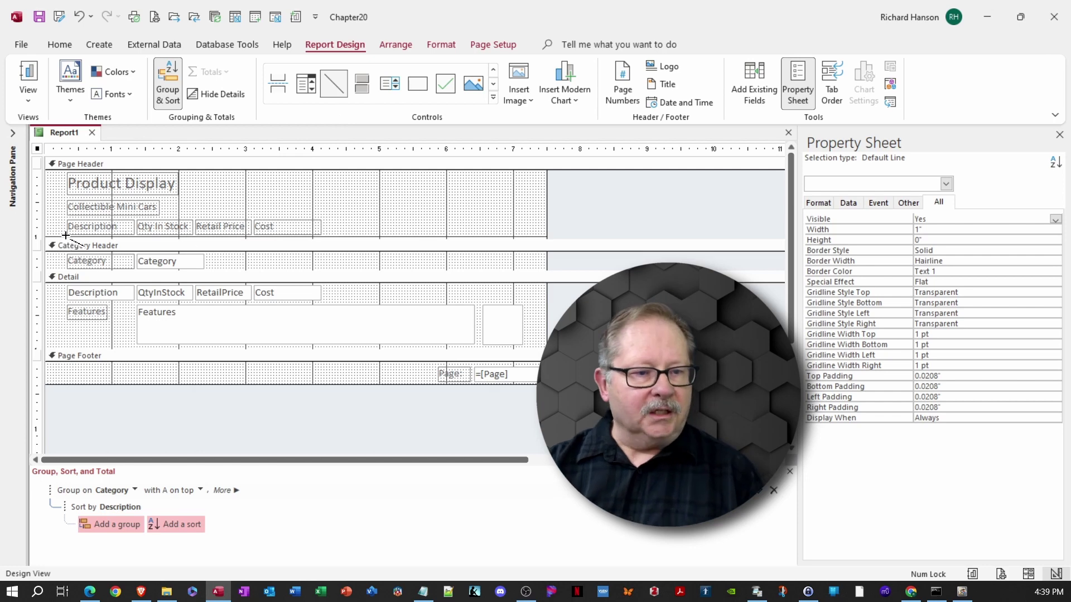
{"action": "mouse_move", "coordinate": [65, 236]}
{"action": "left_mouse_down"}
{"action": "mouse_move", "coordinate": [350, 236]}
{"action": "mouse_move", "coordinate": [321, 236]}
{"action": "left_mouse_up"}
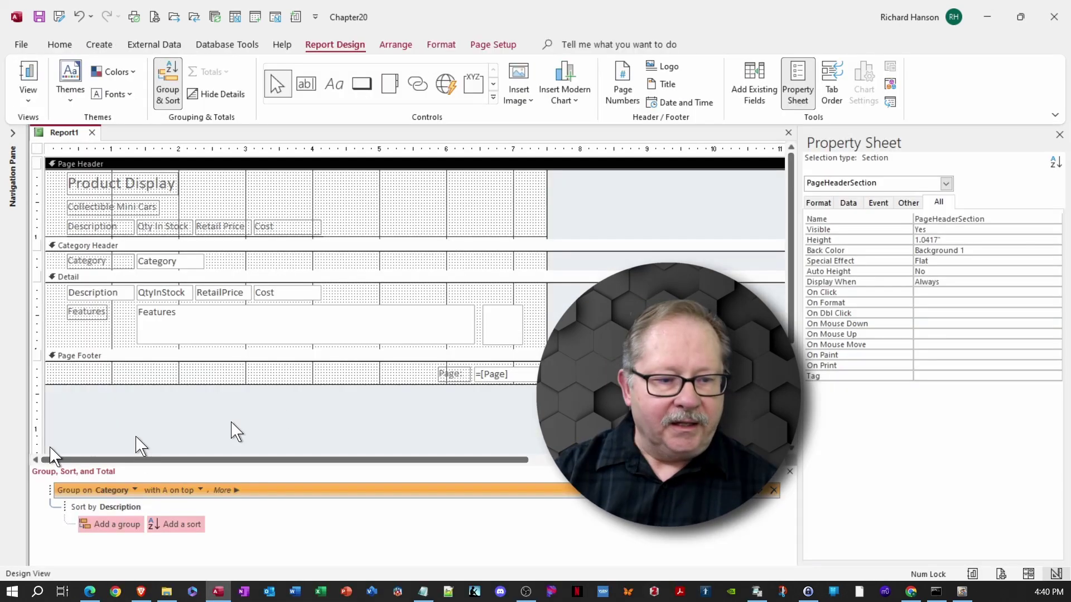
Insert the date in long format and the time with seconds into the report header
{"action": "left_click", "coordinate": [369, 300]}
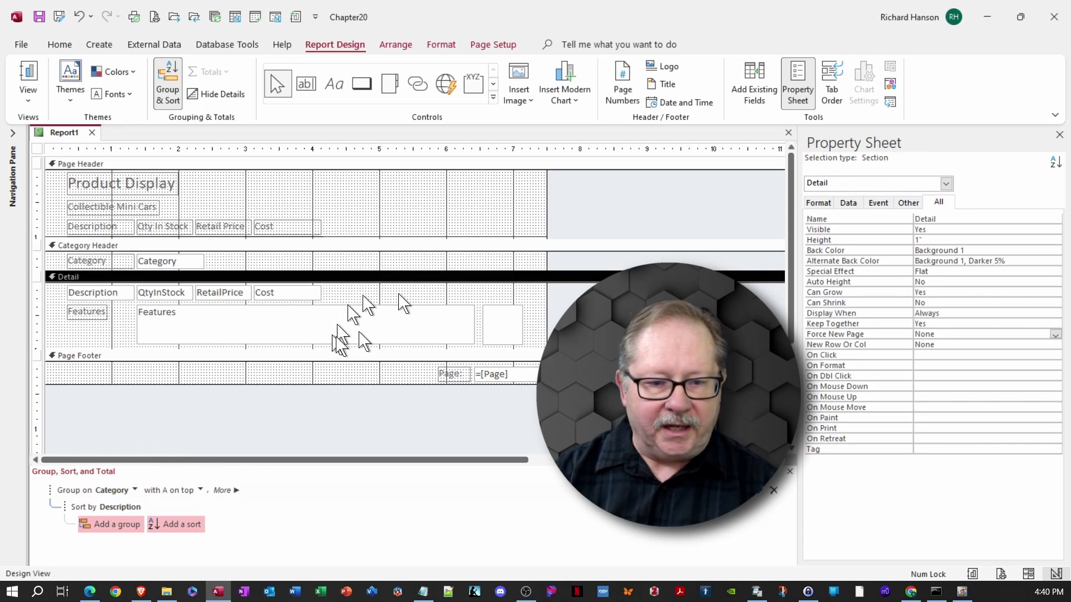
{"action": "left_click", "coordinate": [676, 105]}
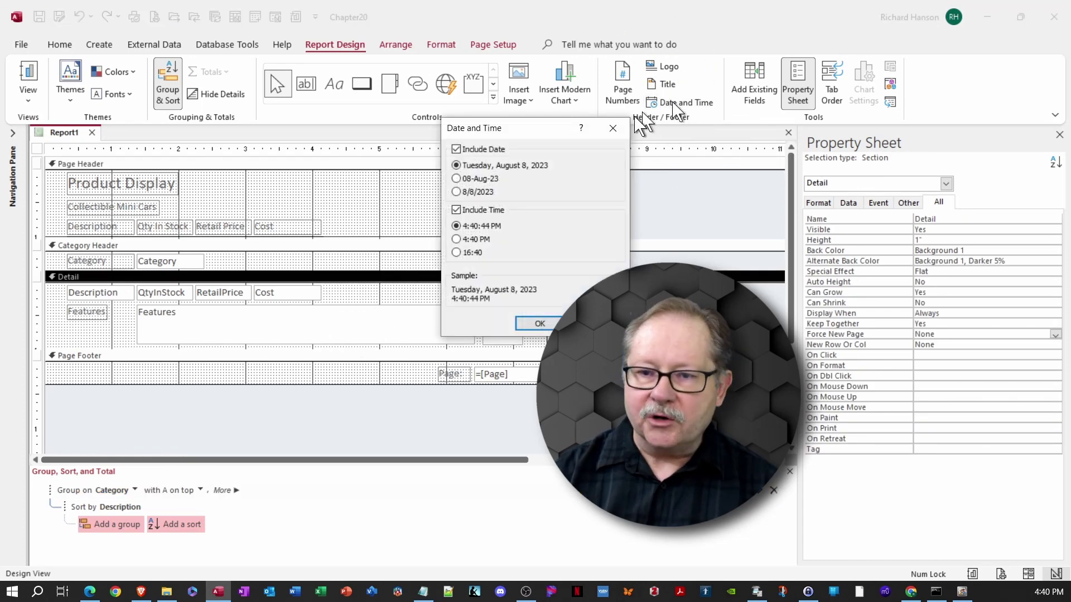
{"action": "left_click", "coordinate": [539, 324]}
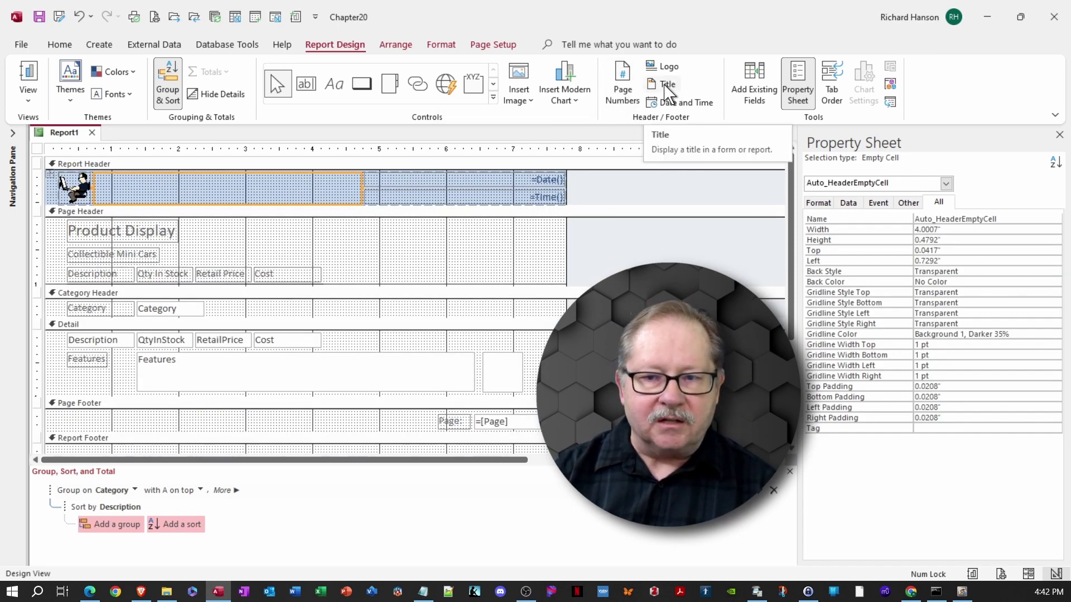
Set the report's Caption property to Inventory and insert a title label in the Report Header
{"action": "left_click", "coordinate": [37, 148]}
{"action": "left_click", "coordinate": [952, 230]}
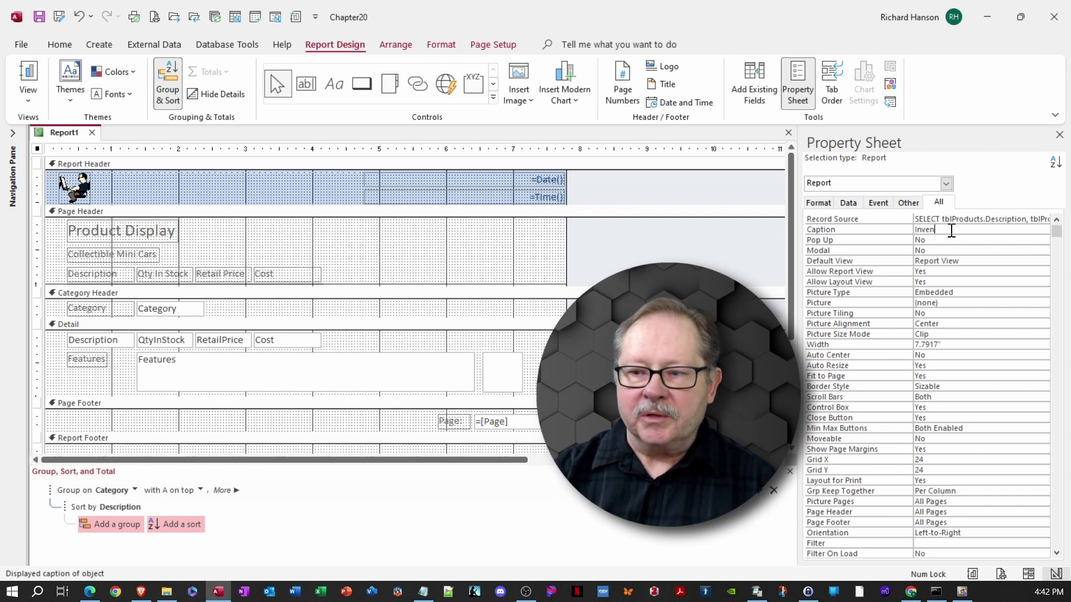
{"action": "type", "text": "Invento"}
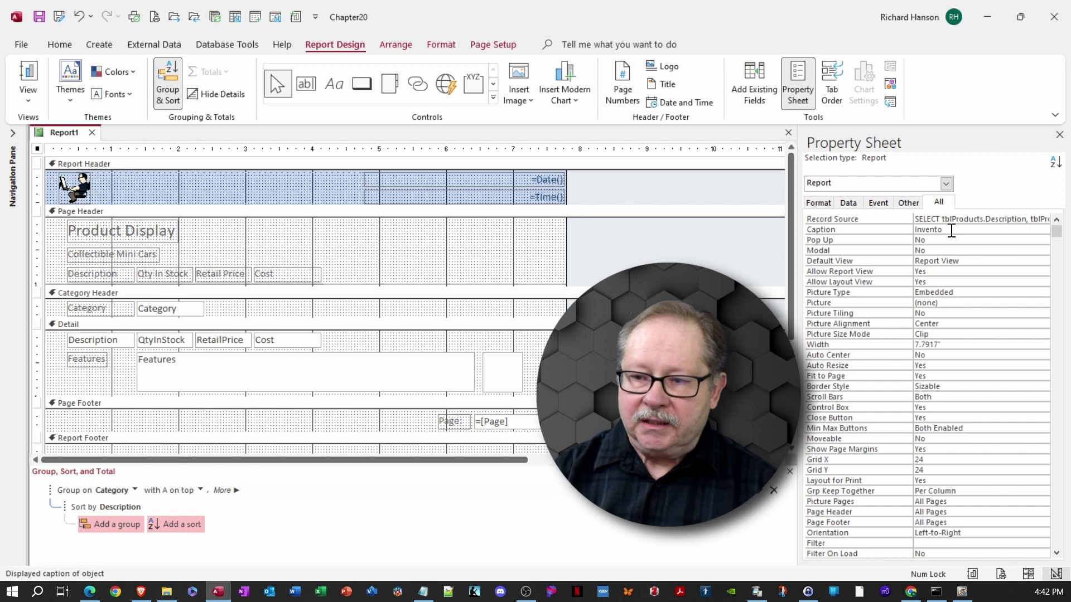
{"action": "type", "text": "ry"}
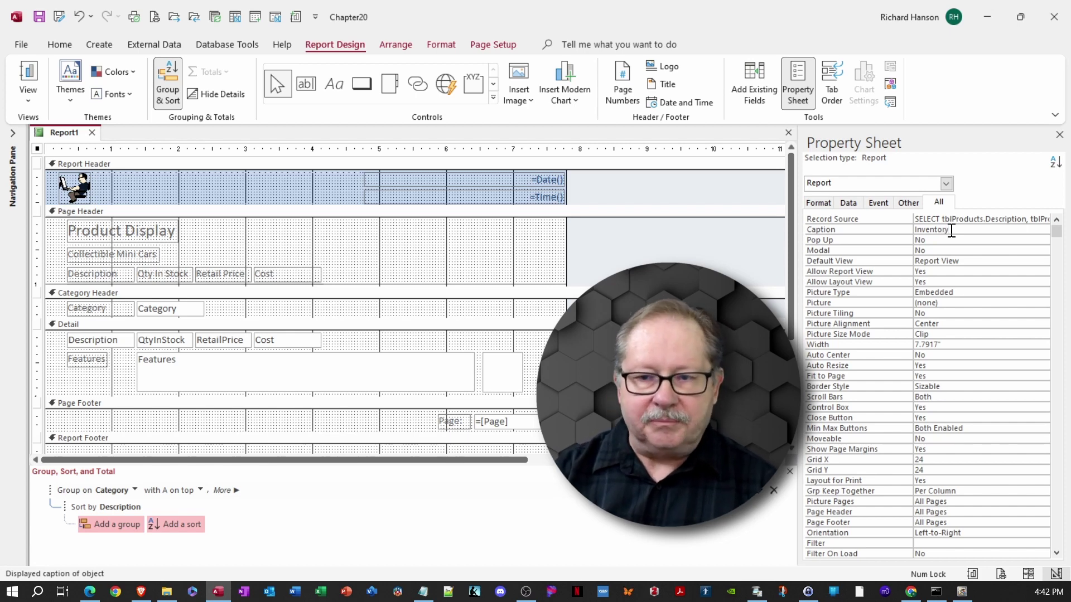
{"action": "left_click", "coordinate": [667, 85]}
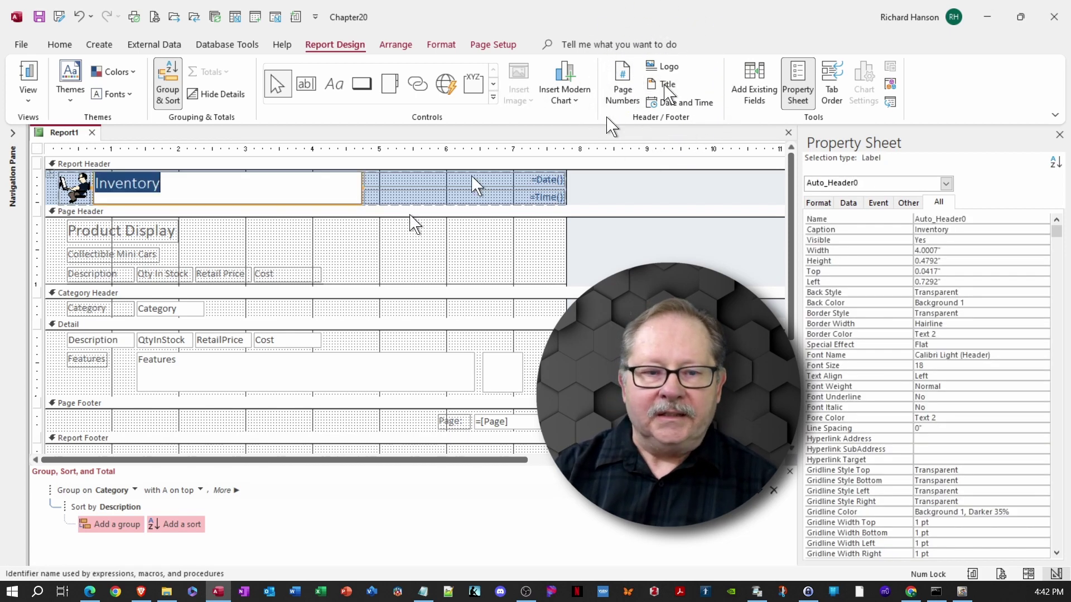
{"action": "left_click", "coordinate": [401, 250]}
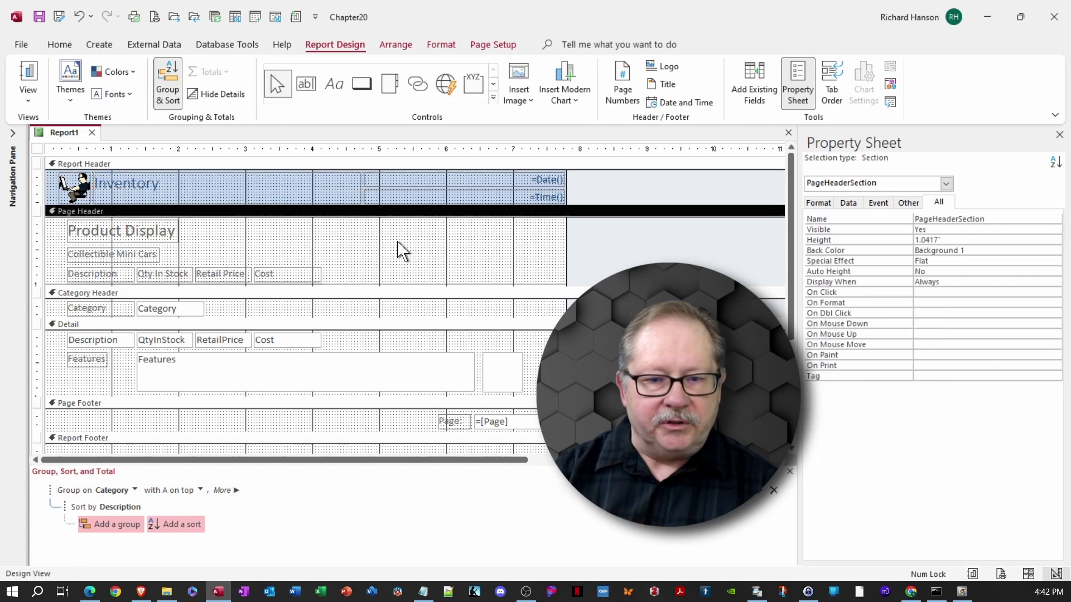